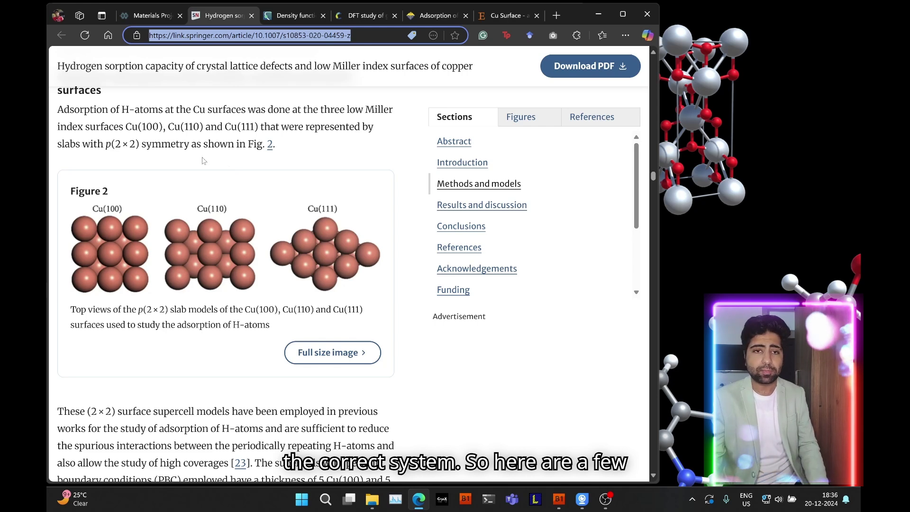
Review APS Figure 7 and the RSC study, ending on the Langmuir Cu adsorption article
click(285, 16)
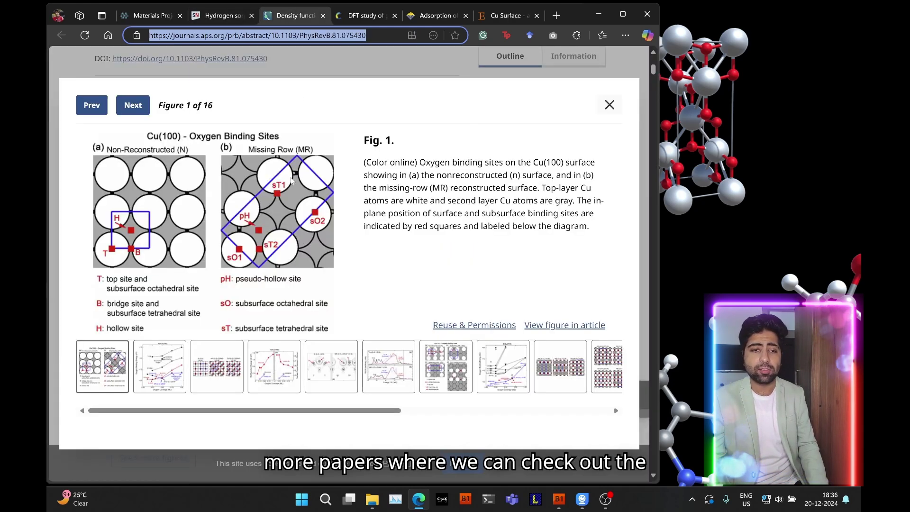
click(434, 361)
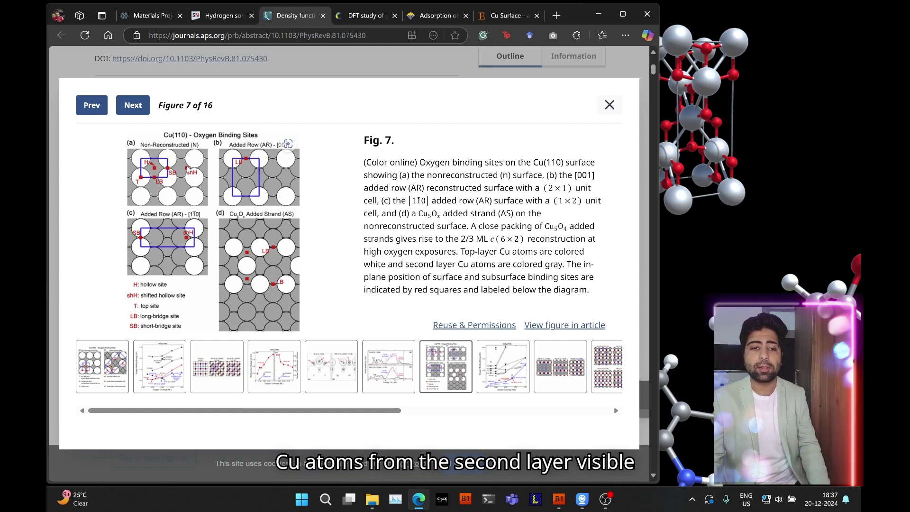
click(367, 16)
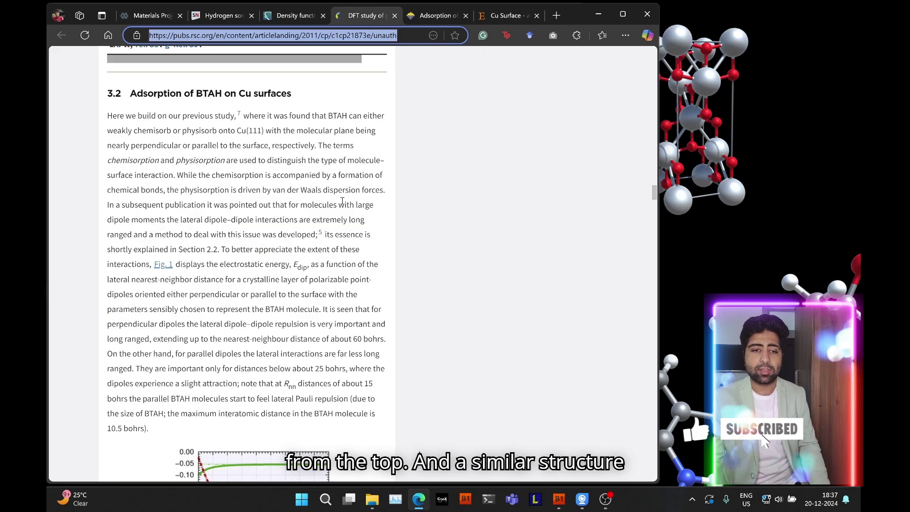
scroll(341, 202, up, 5)
scroll(342, 202, up, 5)
scroll(342, 206, up, 5)
scroll(343, 211, up, 5)
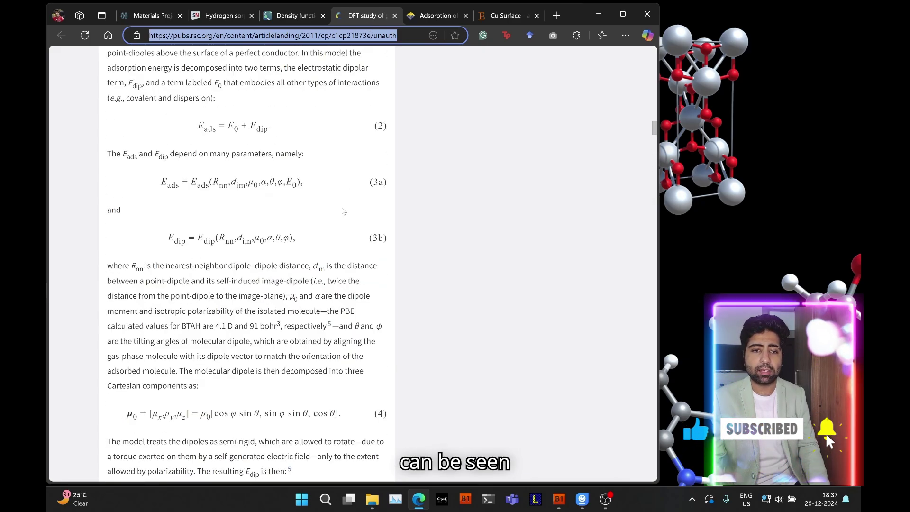
scroll(343, 211, down, 5)
scroll(343, 211, down, 5)
scroll(344, 211, down, 5)
scroll(343, 211, down, 5)
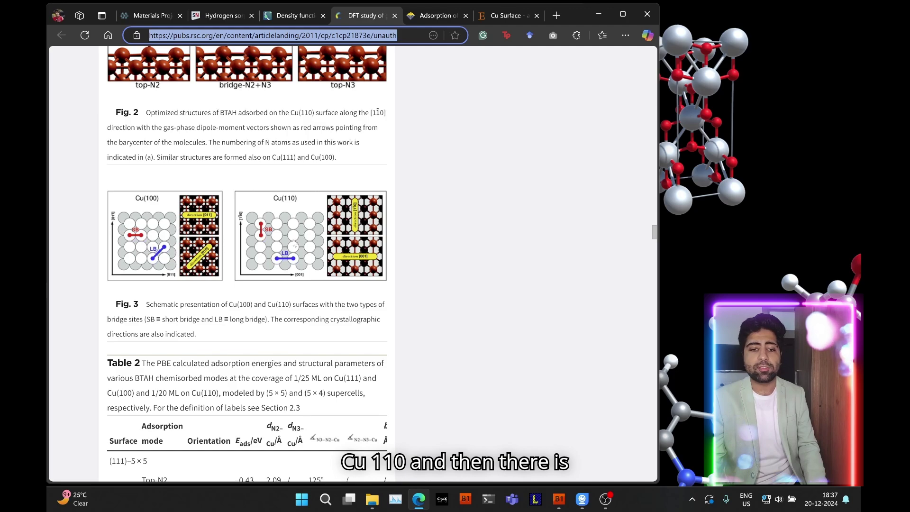
click(434, 16)
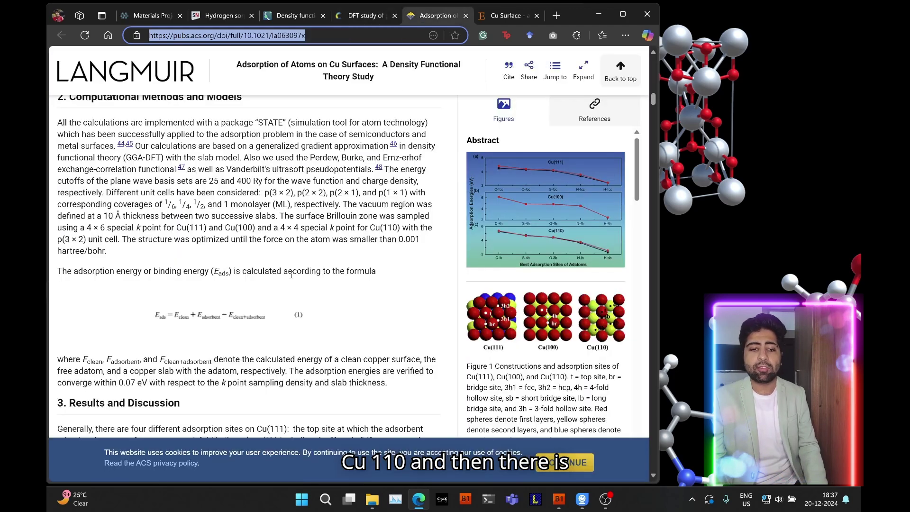
scroll(286, 279, down, 5)
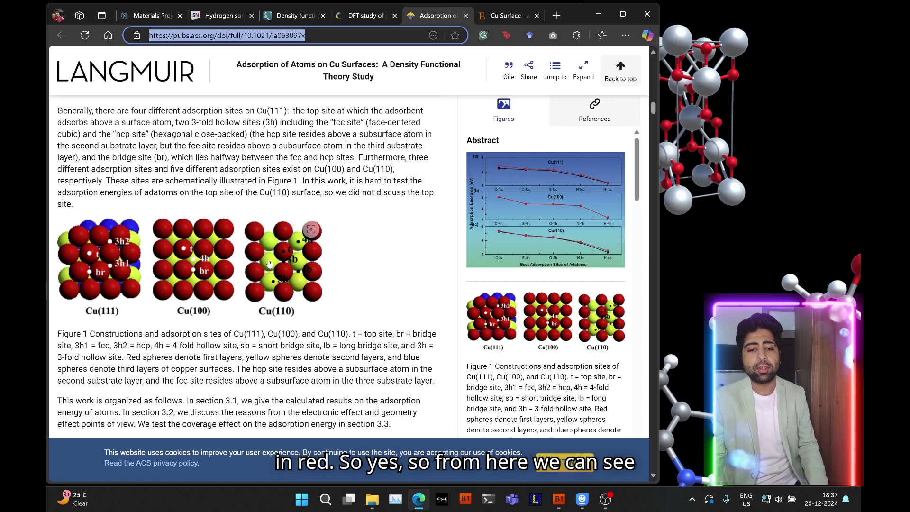
View the Langmuir article's figure, then switch to the ScienceDirect Cu Surface page
click(405, 91)
click(497, 16)
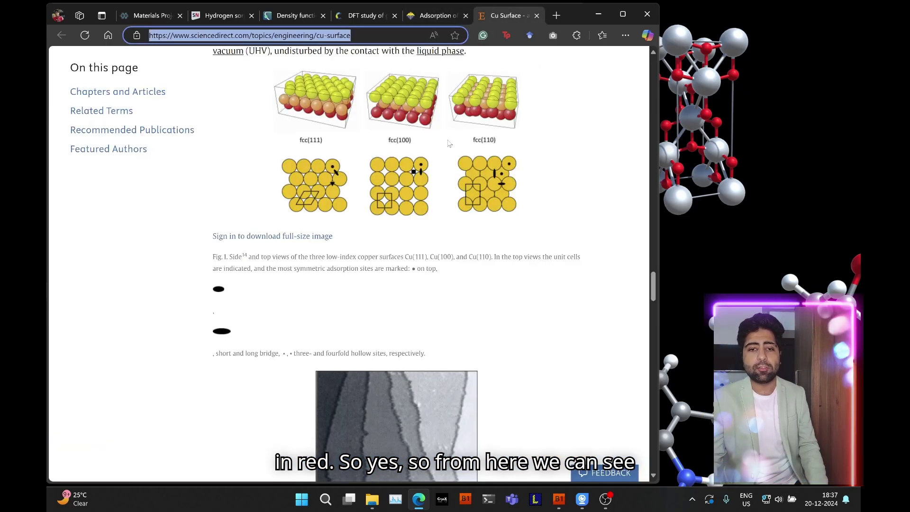
scroll(426, 263, up, 2)
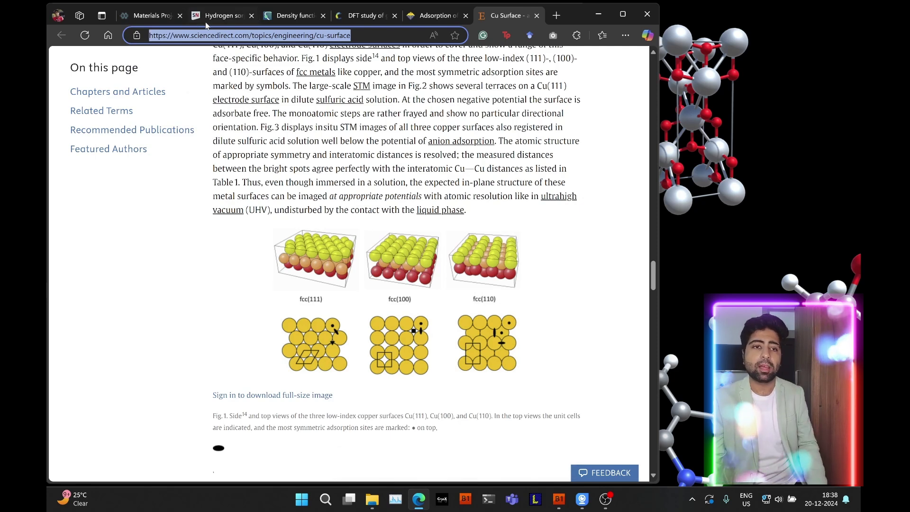
Go to the Materials Project Cu mp-30 page and inspect its material ID in the address
click(143, 16)
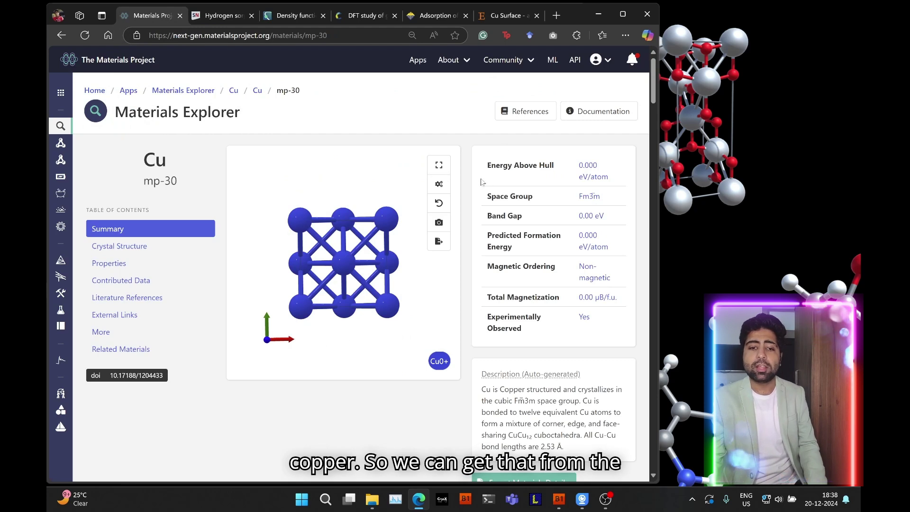
drag(204, 35, 284, 35)
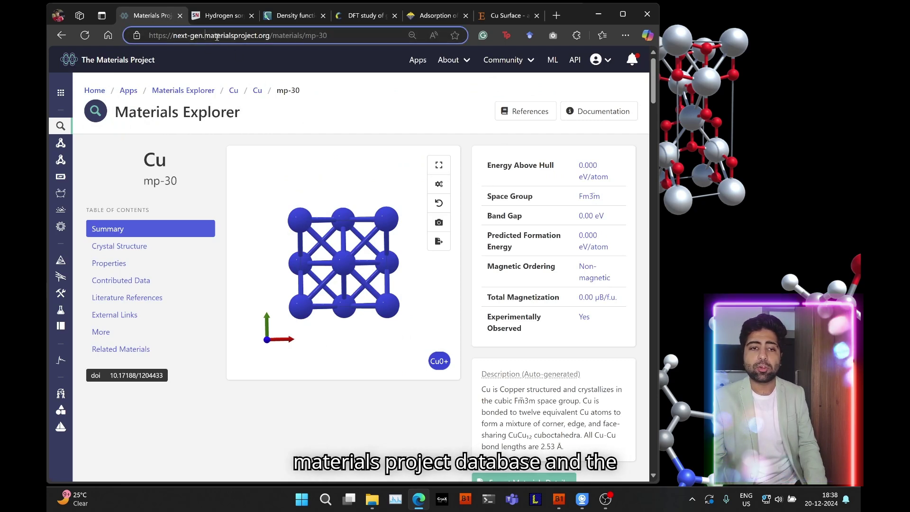
double_click(324, 36)
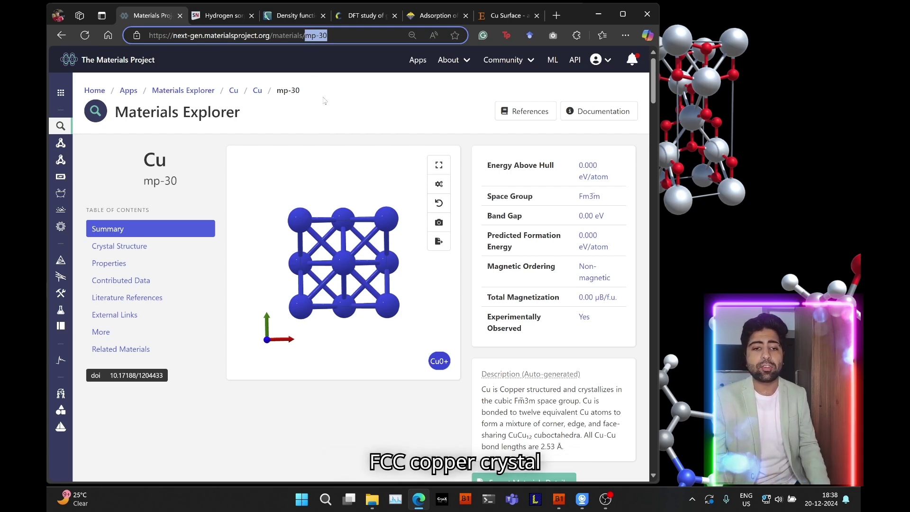
click(229, 36)
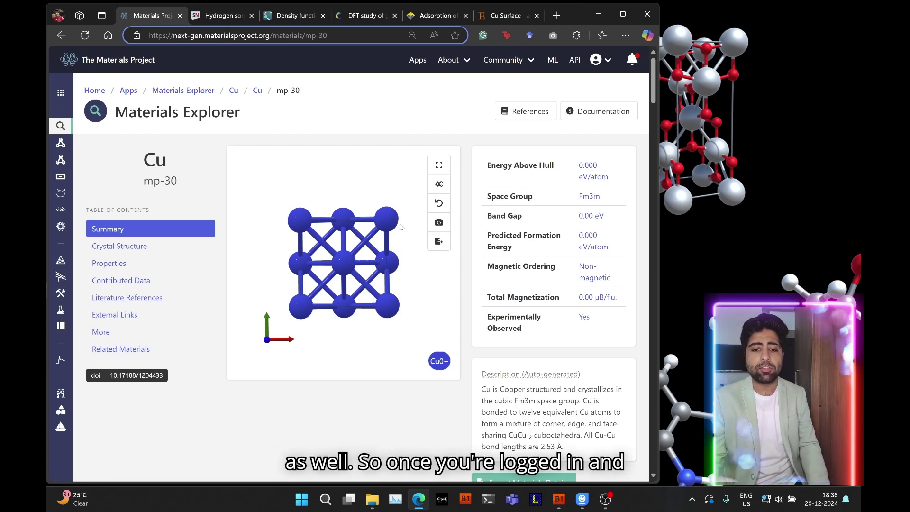
Export the copper structure as a CIF file, then switch to BURAI
drag(402, 227, 429, 226)
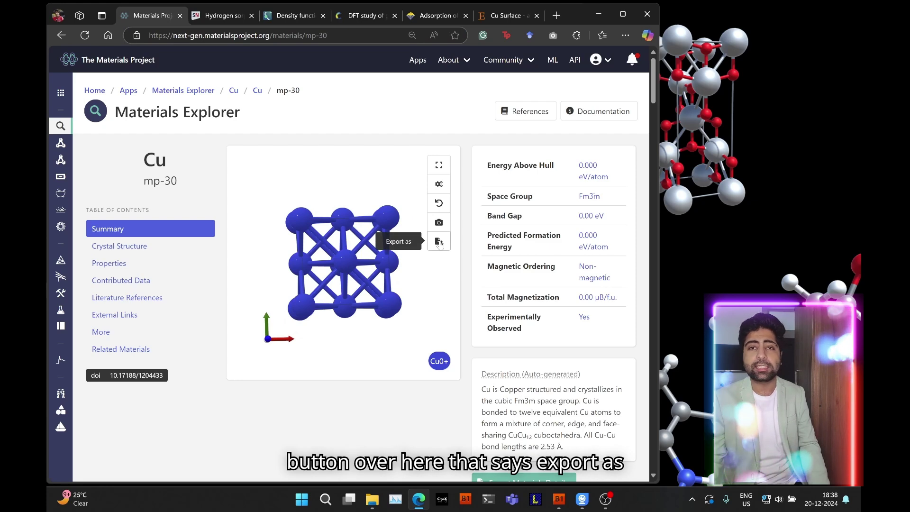
click(438, 242)
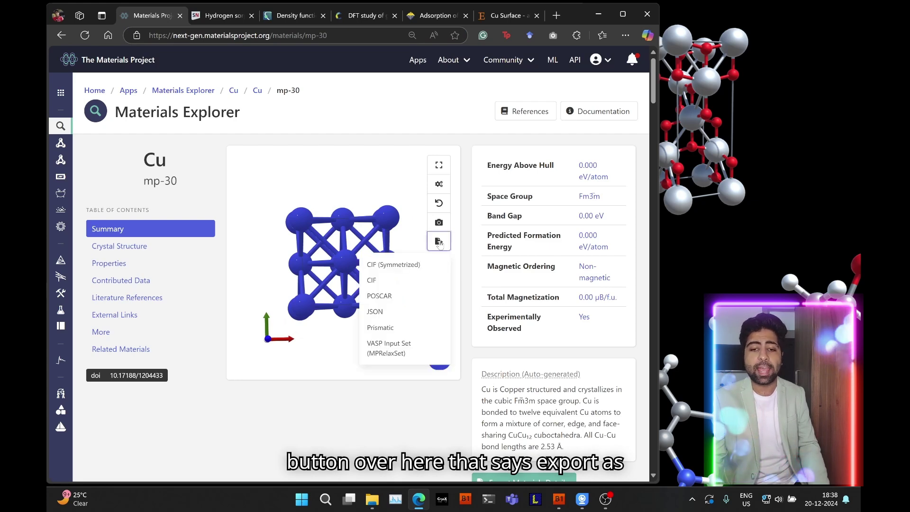
click(396, 286)
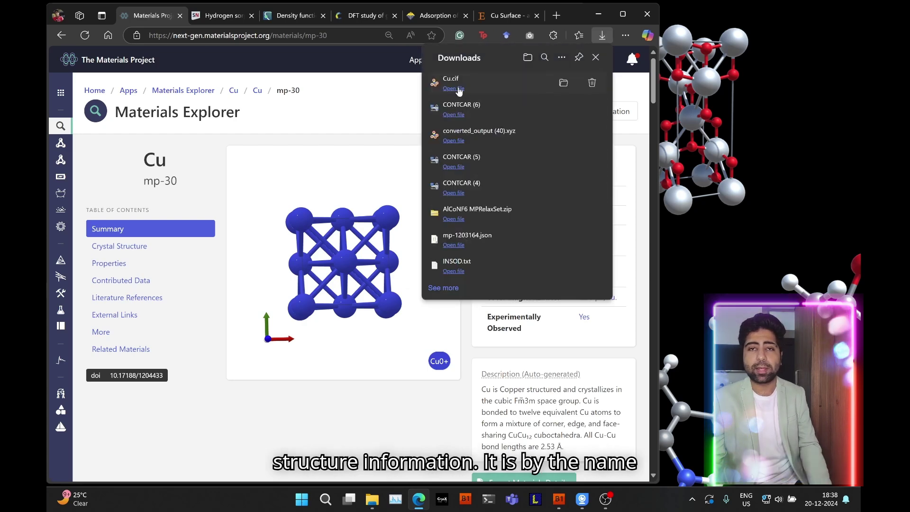
click(466, 496)
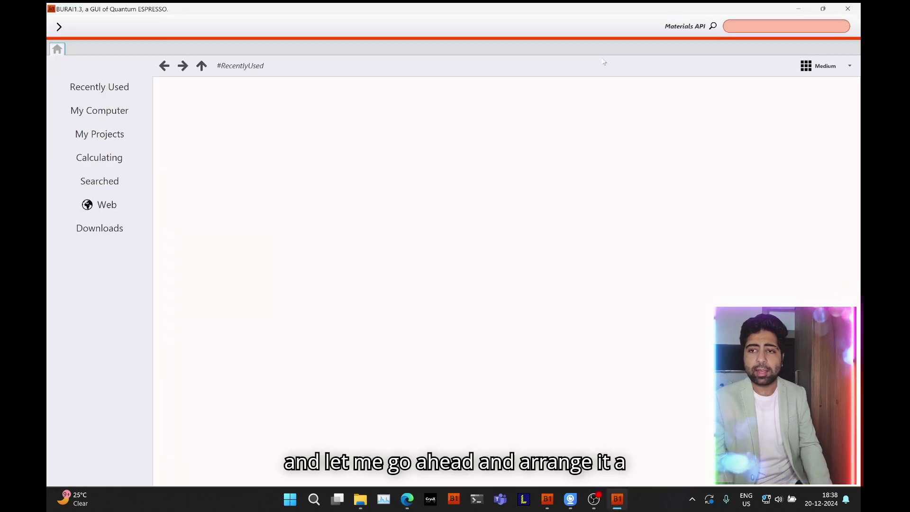
Narrow the BURAI window and drag Cu.cif from Downloads into it
click(825, 10)
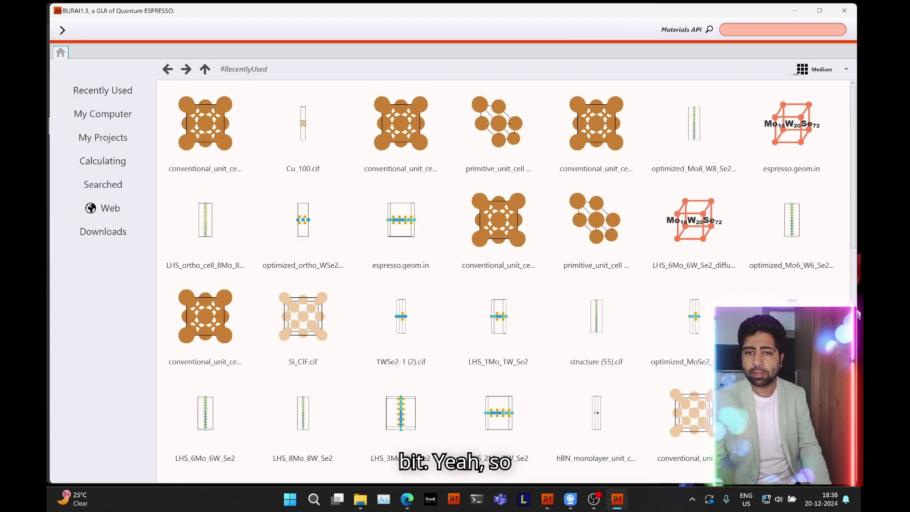
drag(857, 256, 677, 256)
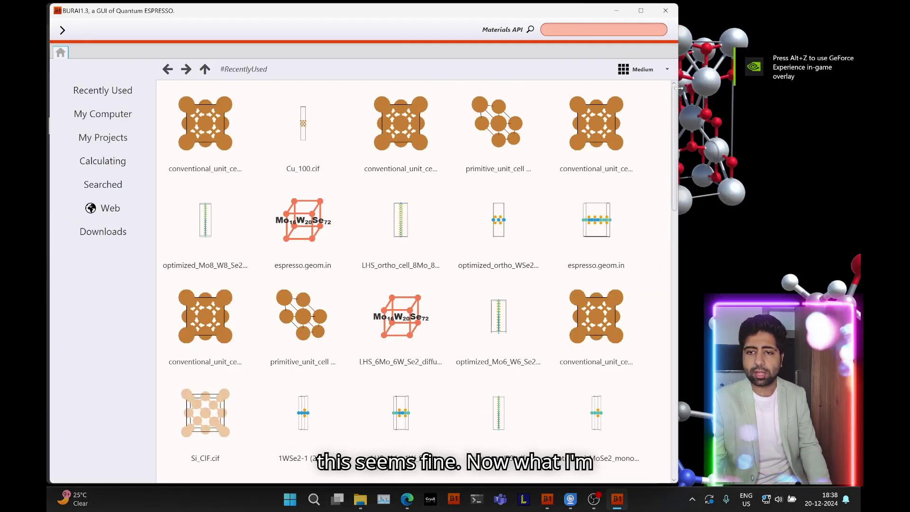
click(354, 502)
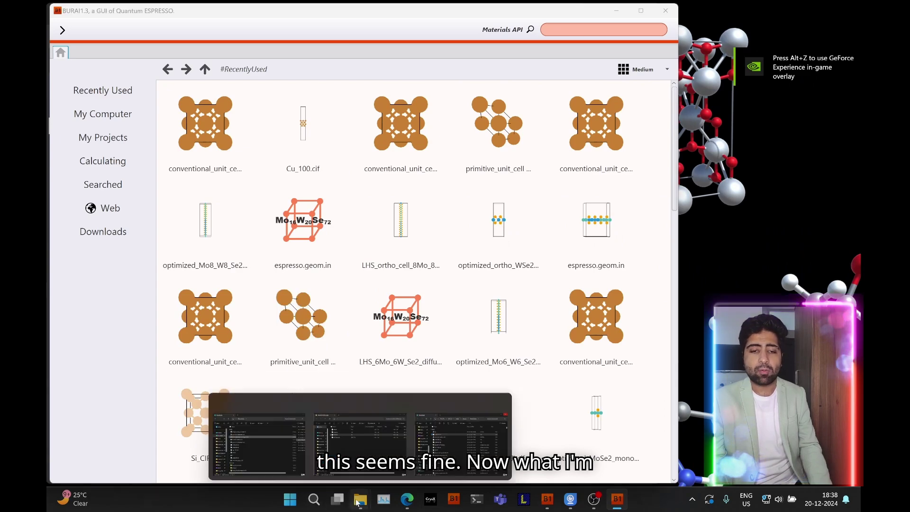
click(463, 434)
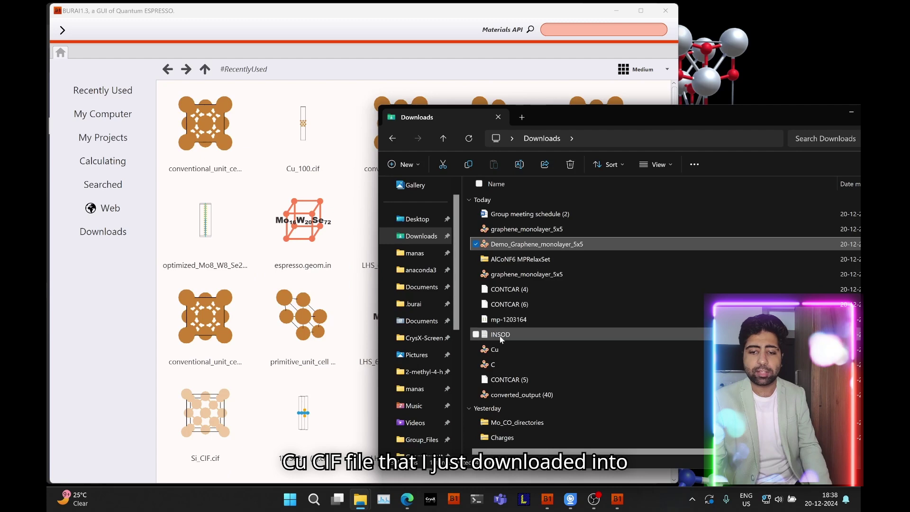
mouse_move(494, 349)
mouse_down()
mouse_move(408, 345)
mouse_move(260, 278)
mouse_up()
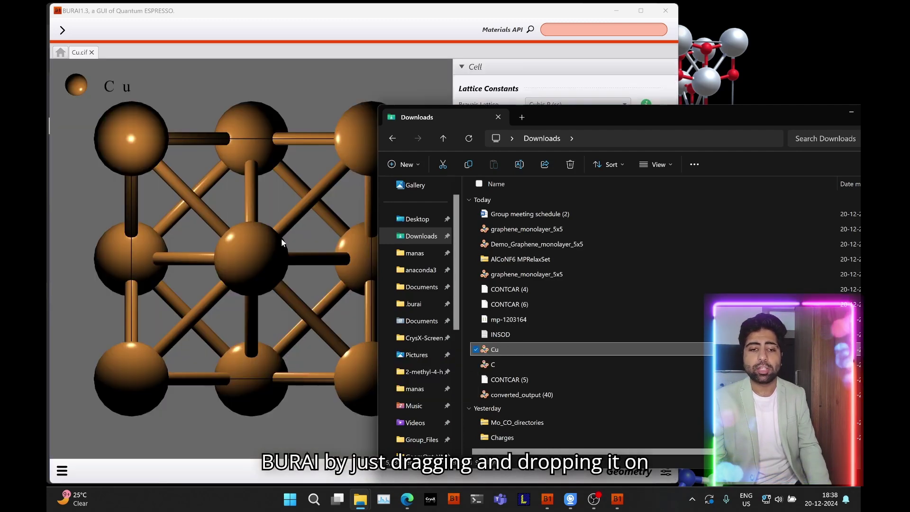
Move File Explorer aside and reset the FCC Cu cell to an axis-aligned front view
click(283, 200)
click(804, 119)
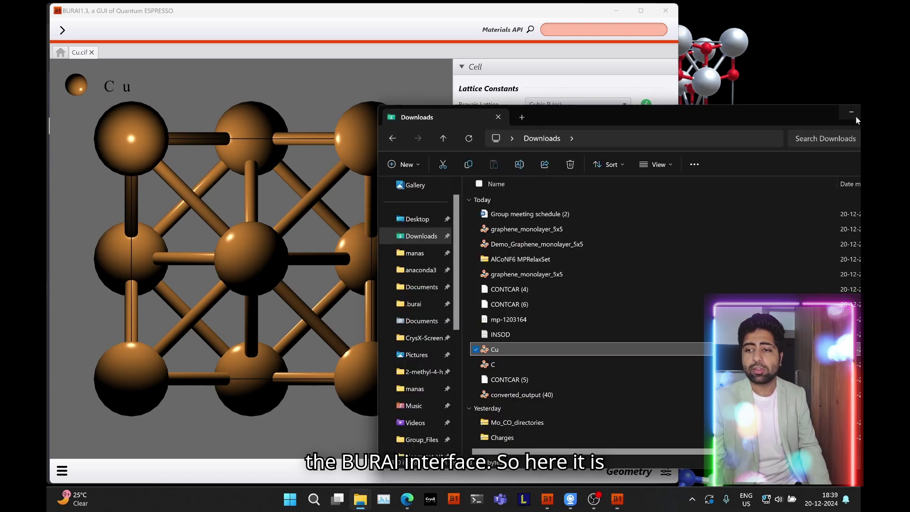
click(843, 116)
mouse_move(391, 189)
mouse_down()
mouse_move(269, 233)
mouse_move(375, 200)
mouse_up()
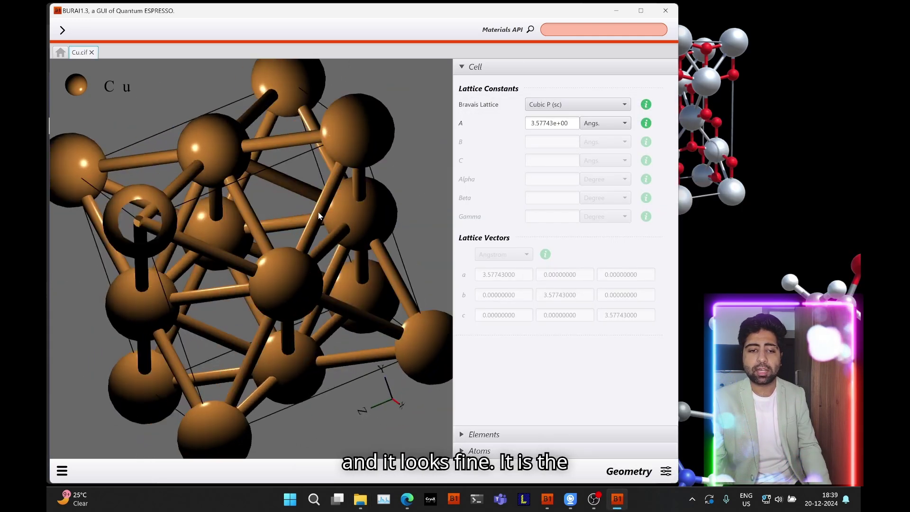
scroll(375, 199, down, 3)
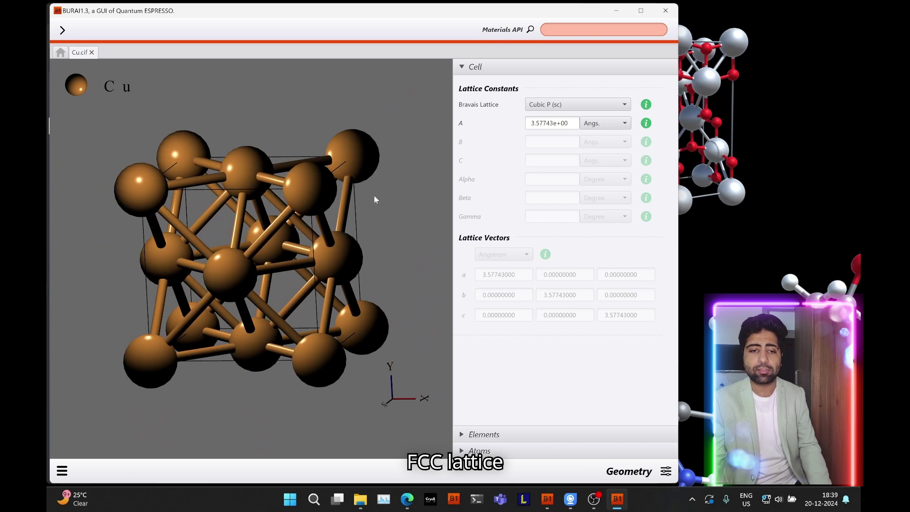
key(z)
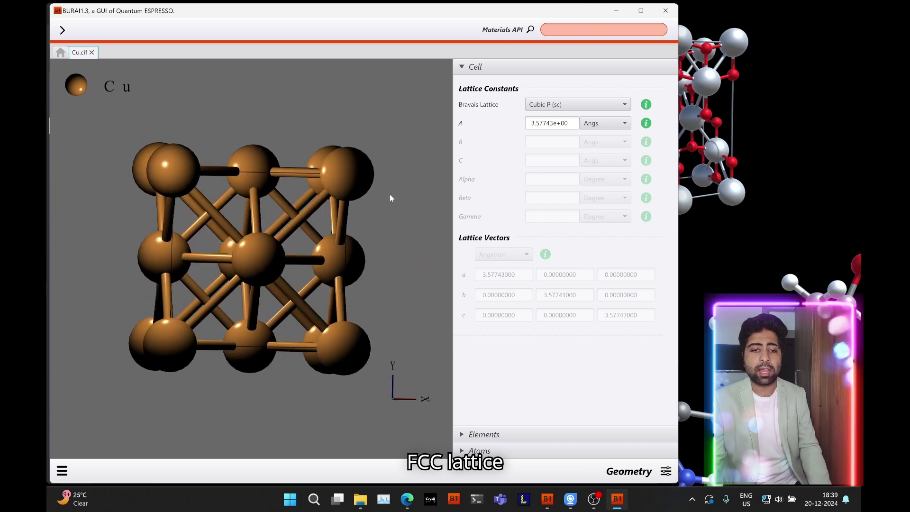
drag(389, 198, 387, 196)
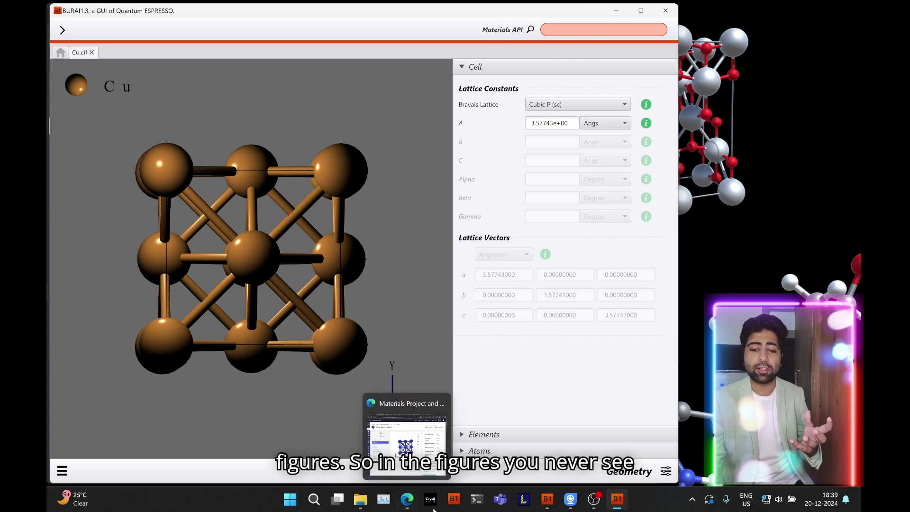
Revisit the Springer, APS, RSC, Langmuir and ScienceDirect tabs, then minimize Edge
click(407, 499)
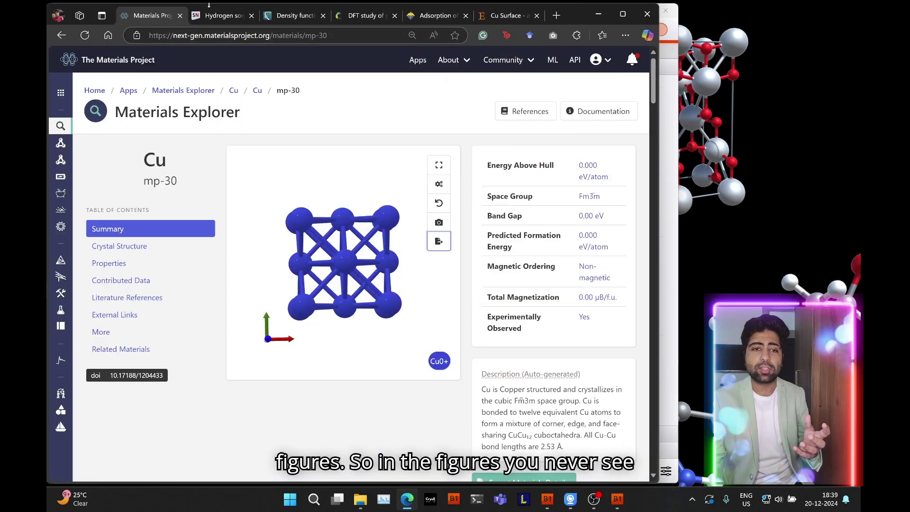
click(221, 15)
click(275, 20)
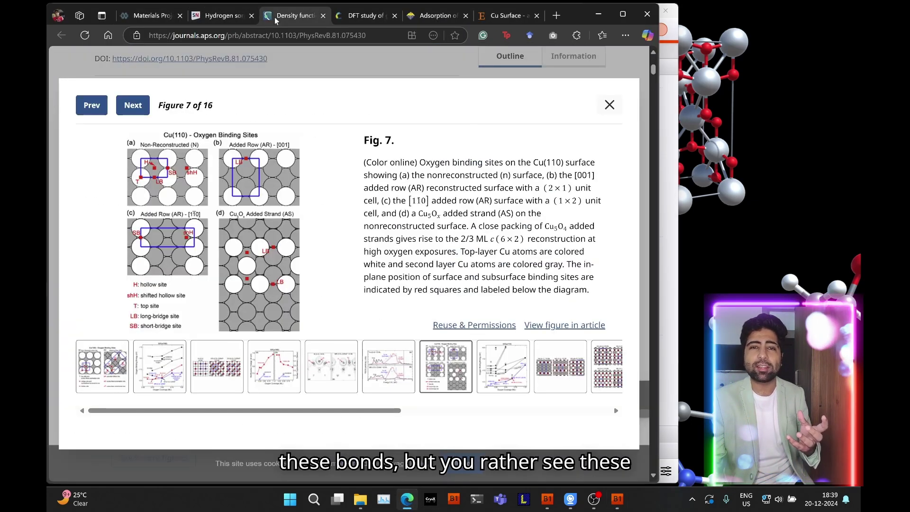
click(368, 15)
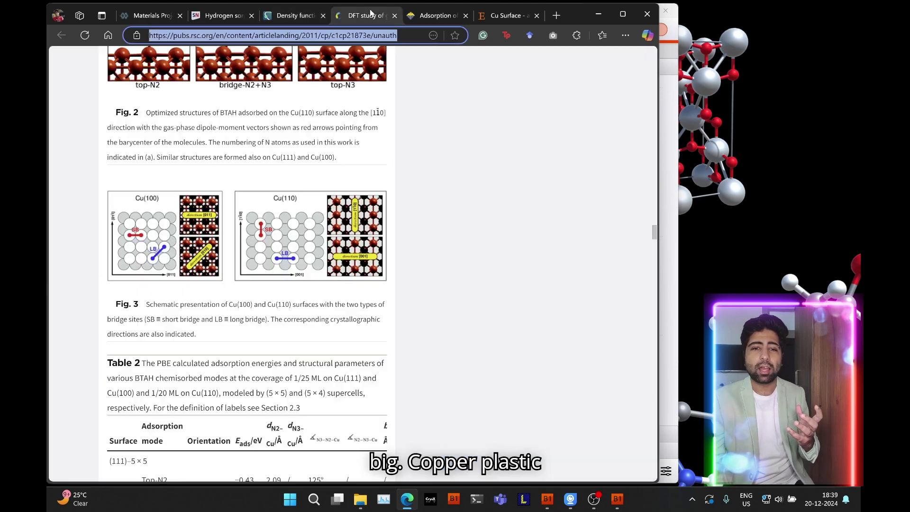
click(431, 16)
click(496, 18)
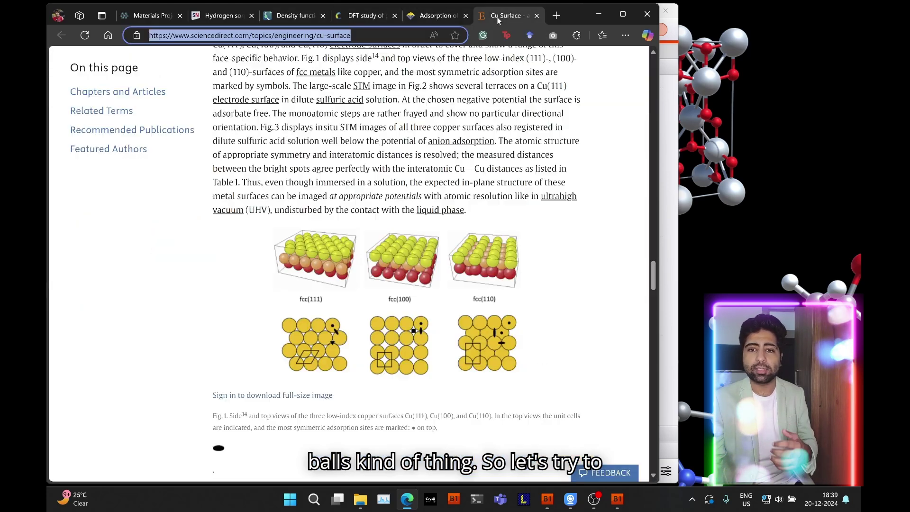
click(598, 14)
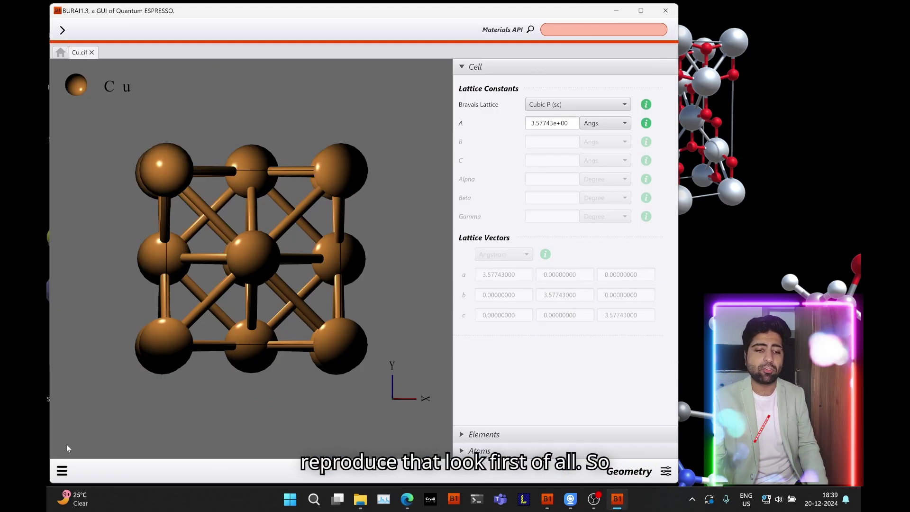
Switch BURAI to Designer mode and set the Atomic Model to Ball
click(62, 471)
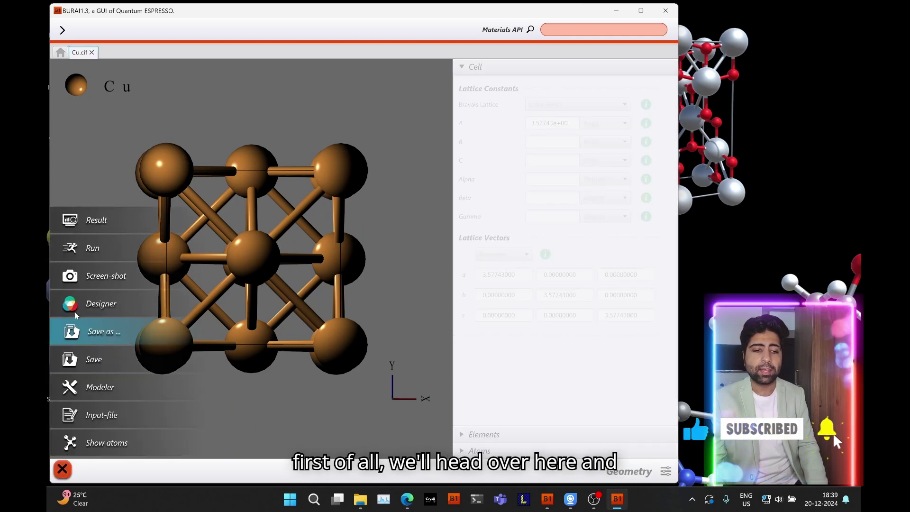
click(99, 304)
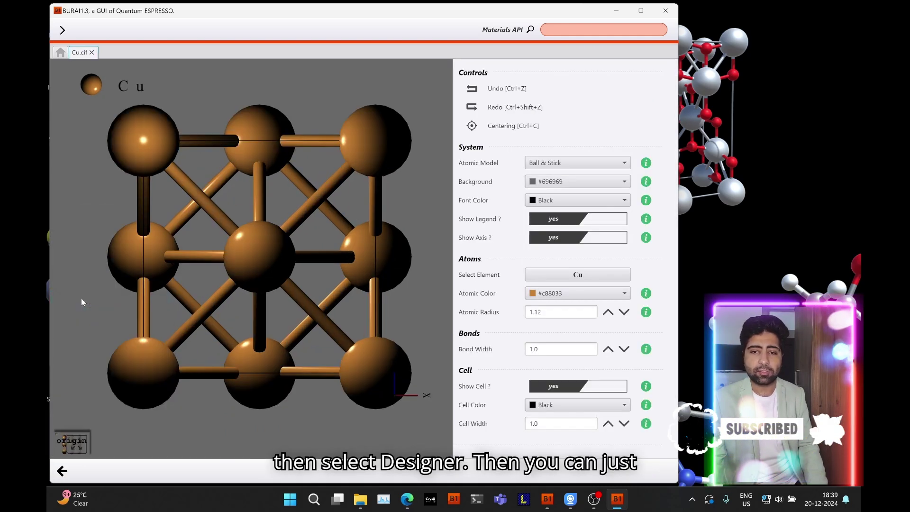
click(540, 164)
click(543, 190)
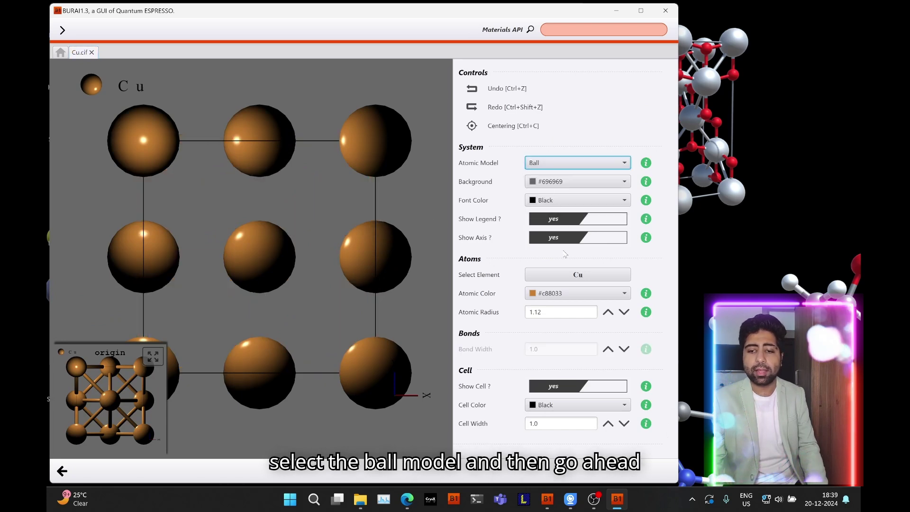
Raise the Cu atomic radius to 2.52, rotating the crystal to check atom sizes
click(608, 312)
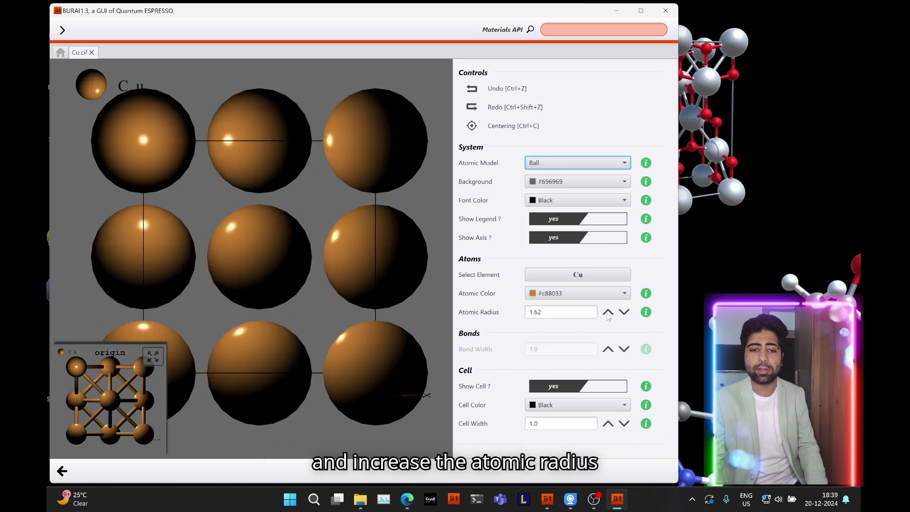
click(607, 314)
click(607, 313)
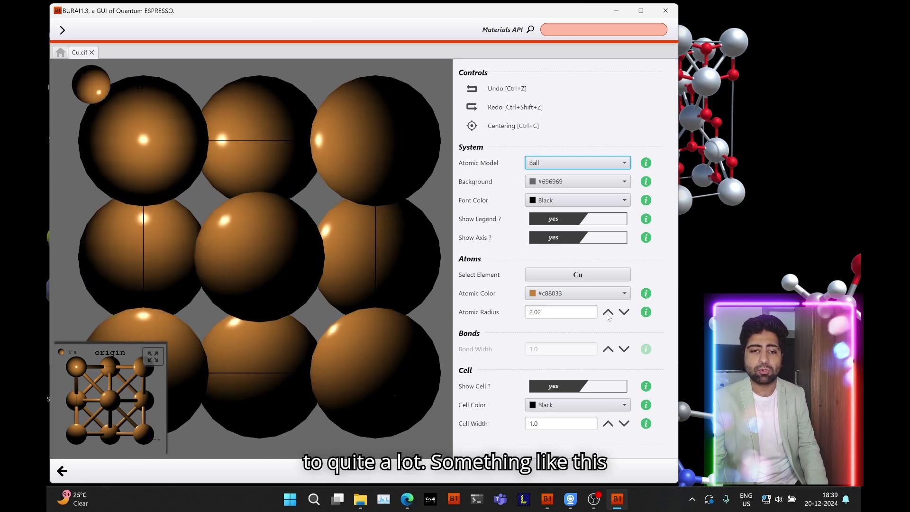
click(608, 313)
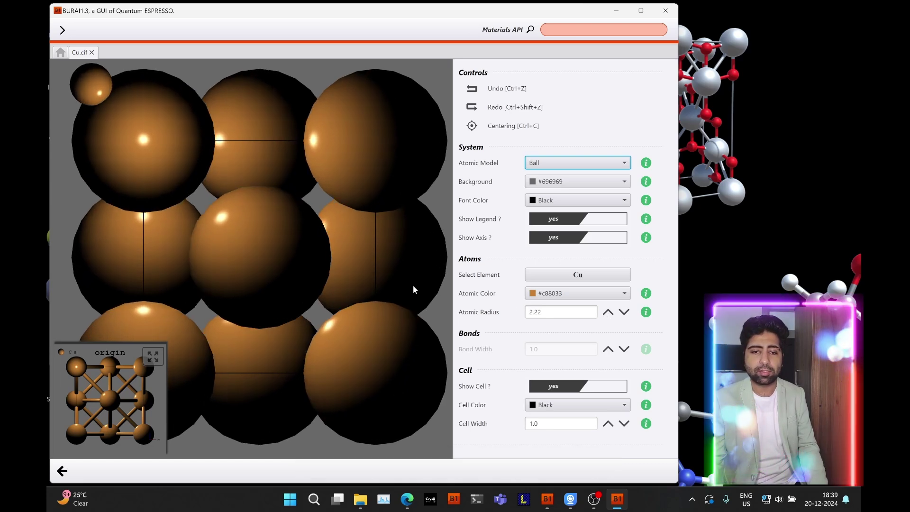
mouse_move(413, 284)
mouse_down()
mouse_move(373, 286)
mouse_move(424, 285)
mouse_up()
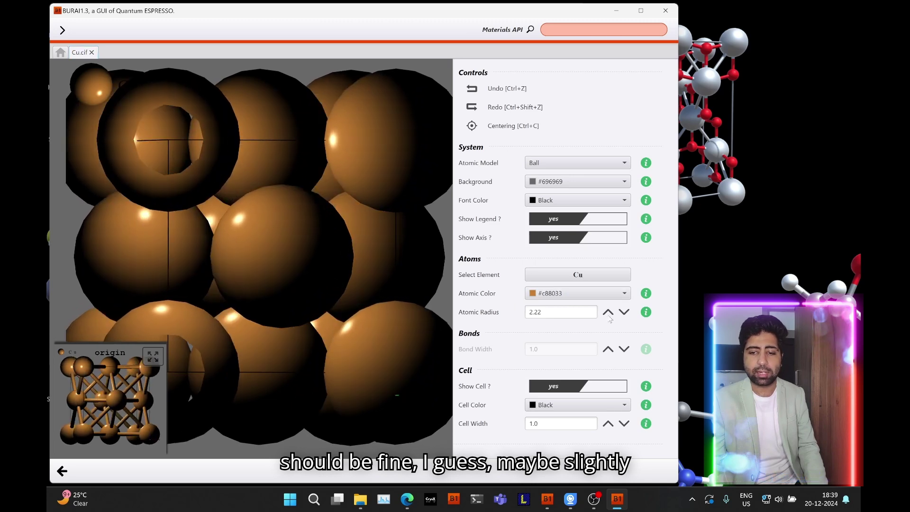
click(608, 311)
drag(280, 253, 269, 254)
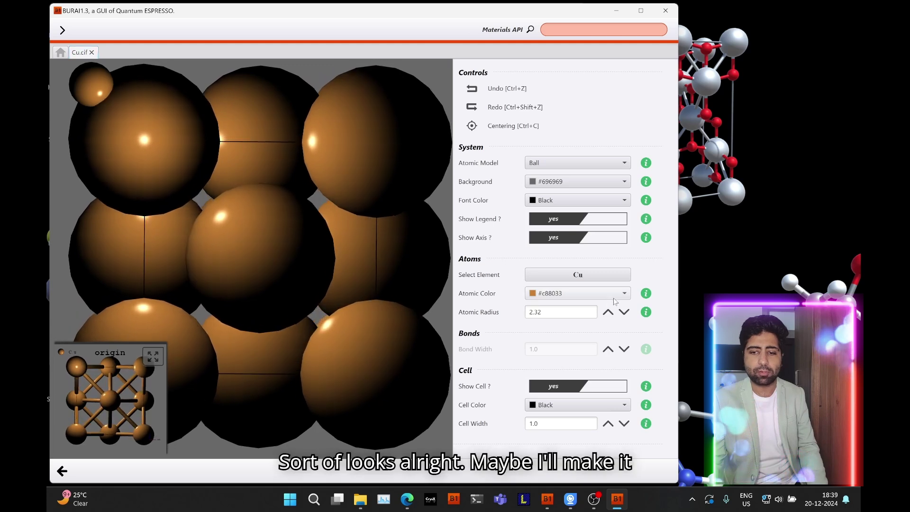
click(608, 311)
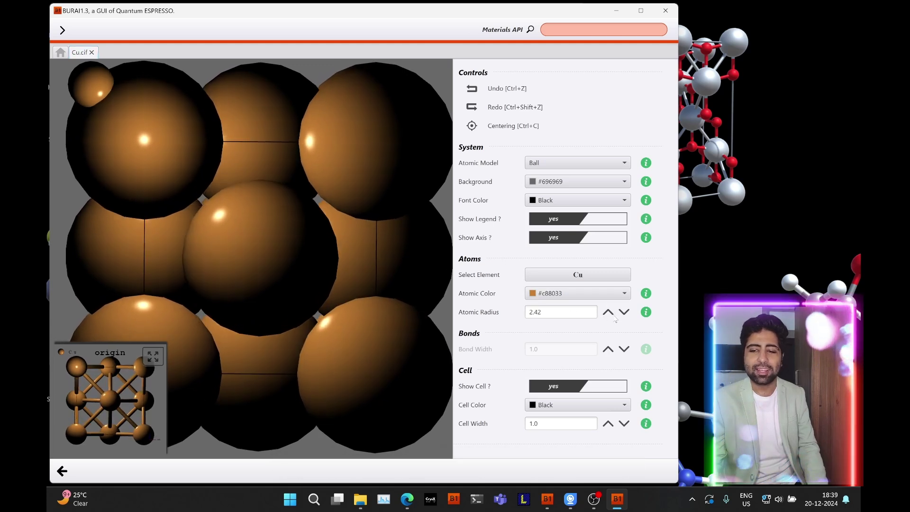
click(608, 312)
drag(321, 266, 304, 249)
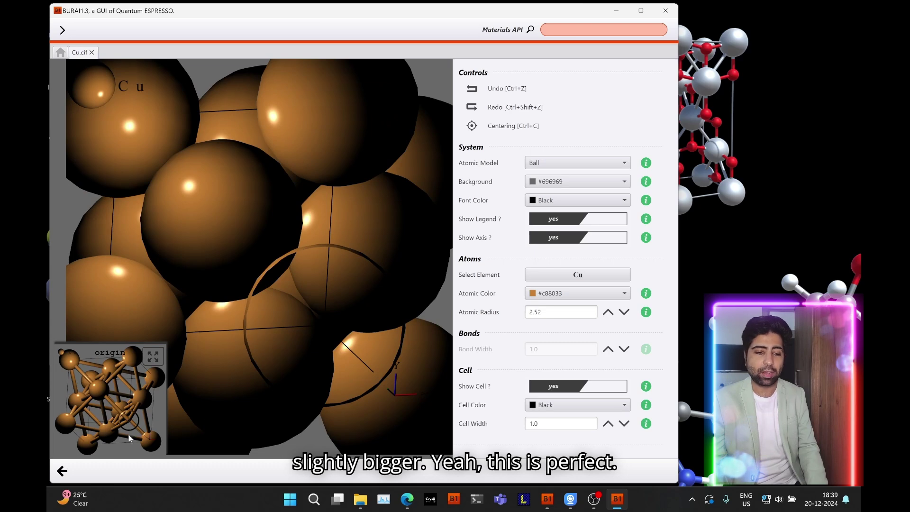
Return to geometry, switch to the Modeler, and activate the first Miller Index field
click(63, 470)
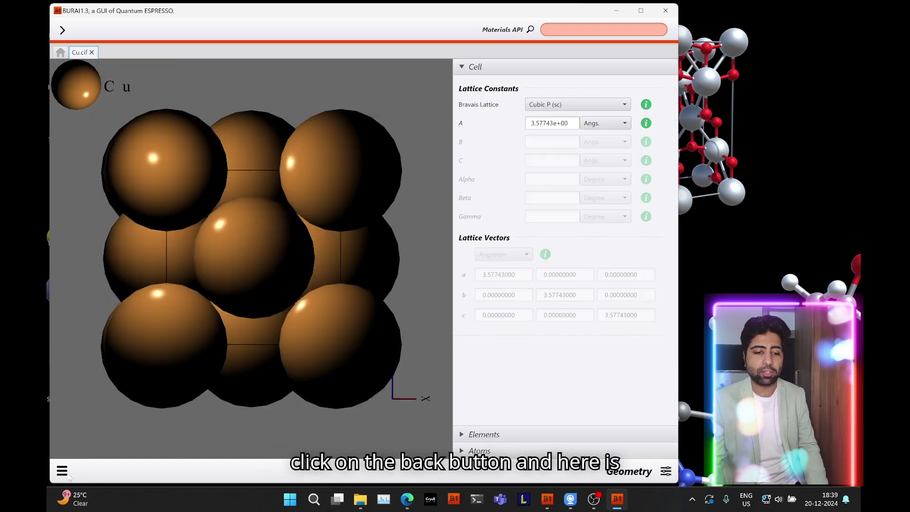
mouse_move(221, 370)
mouse_down()
mouse_move(264, 374)
mouse_move(198, 376)
mouse_move(200, 368)
mouse_move(209, 382)
mouse_move(214, 367)
mouse_move(201, 378)
mouse_move(217, 372)
mouse_move(211, 366)
mouse_move(178, 380)
mouse_up()
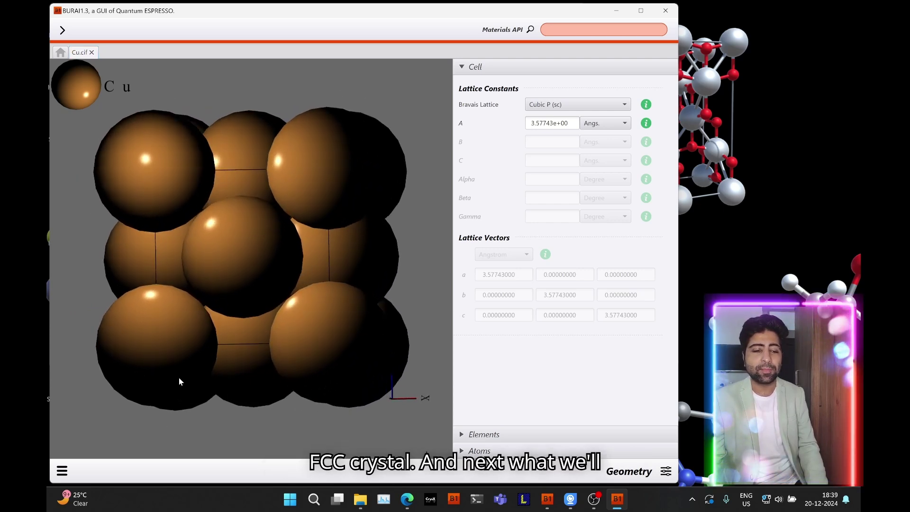
click(63, 470)
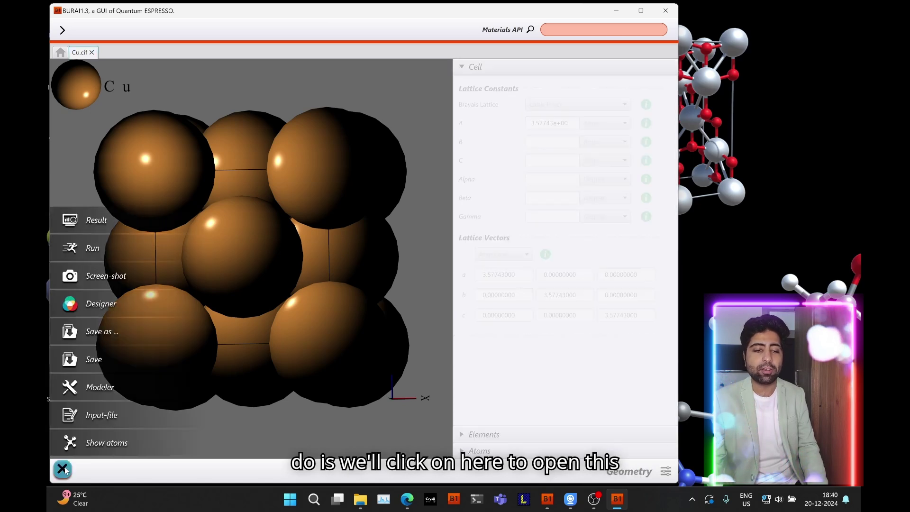
click(97, 389)
scroll(354, 338, up, 3)
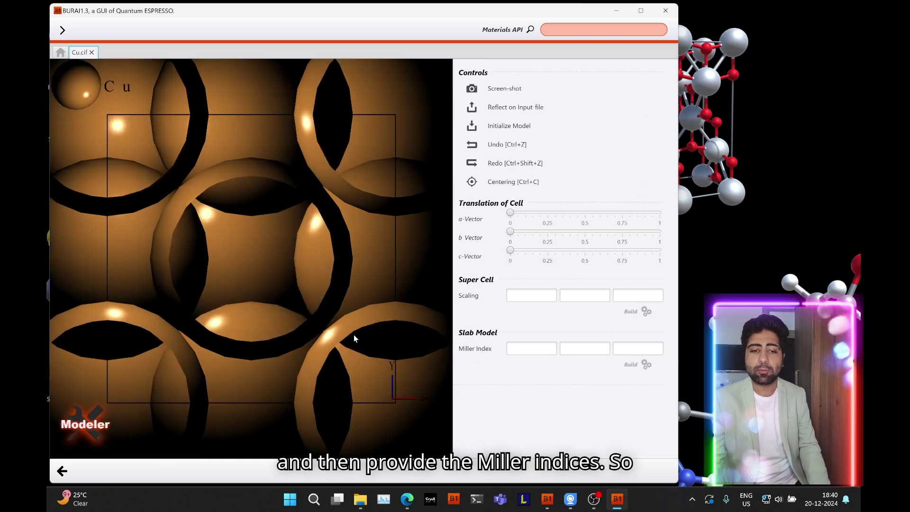
scroll(353, 335, down, 3)
click(517, 347)
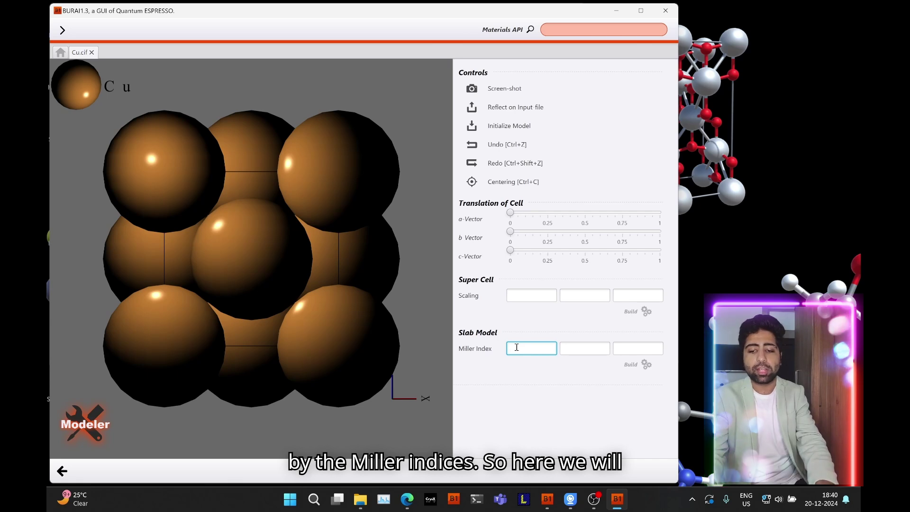
text(1)
Build a Miller index 1 1 0 slab and widen it to about 1.6 cells
key(Tab)
text(1)
key(Tab)
text(0)
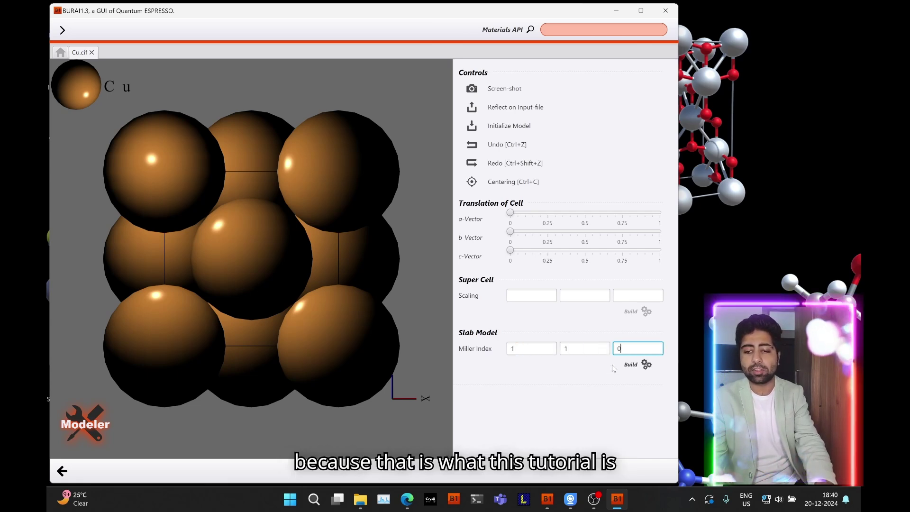
click(631, 365)
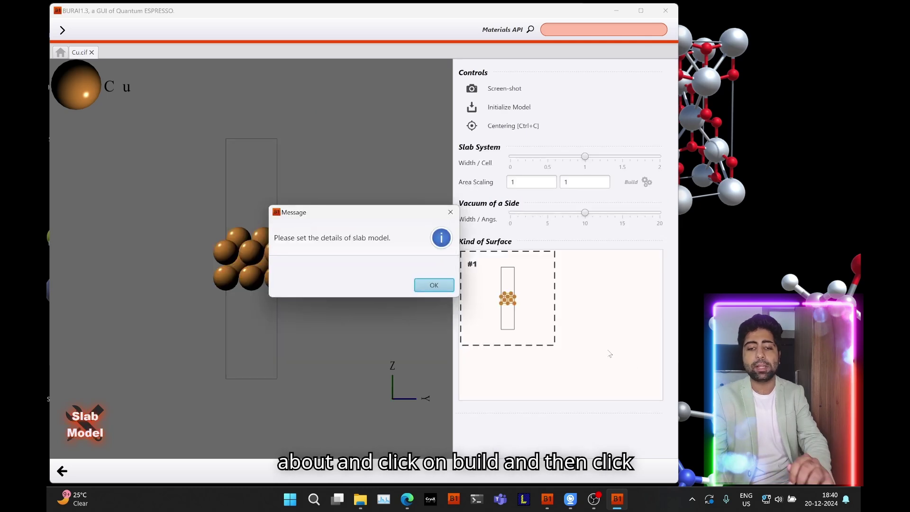
click(441, 288)
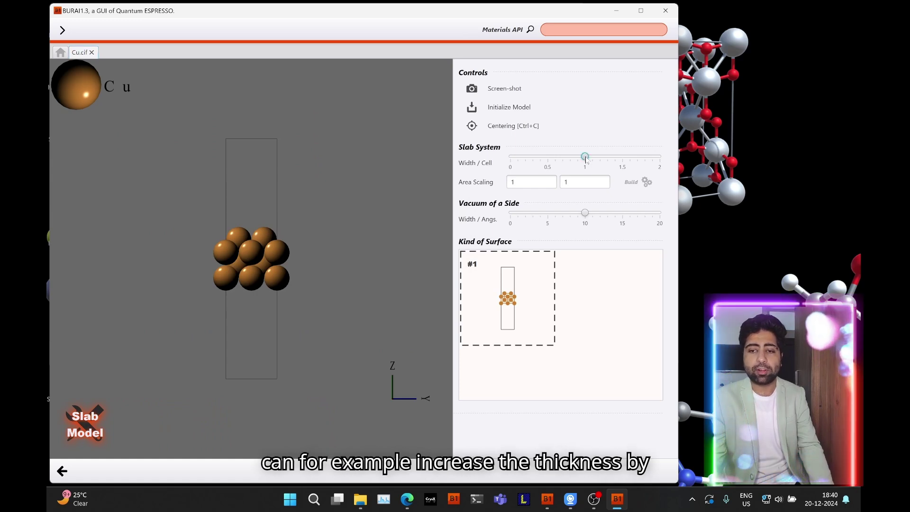
drag(609, 162, 631, 163)
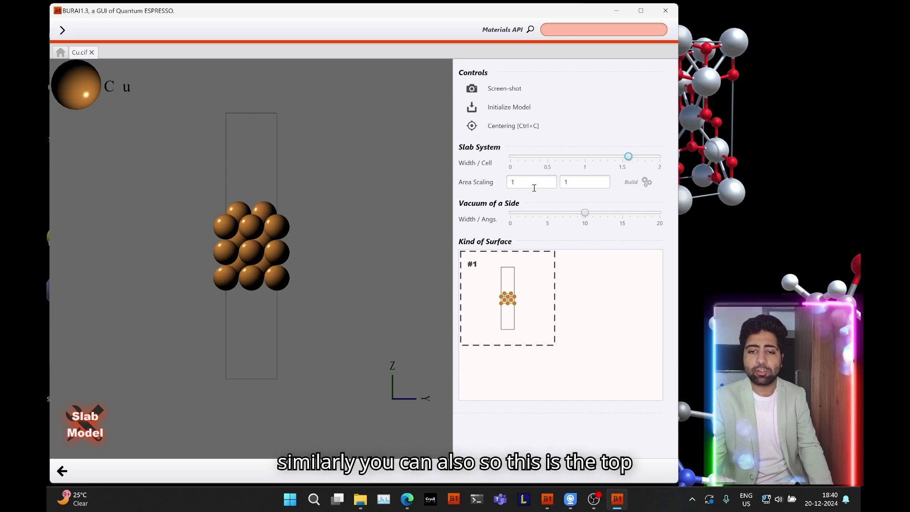
mouse_move(339, 200)
mouse_down()
mouse_move(336, 280)
mouse_move(329, 182)
mouse_move(338, 297)
mouse_move(322, 281)
mouse_move(333, 272)
mouse_move(335, 280)
mouse_up()
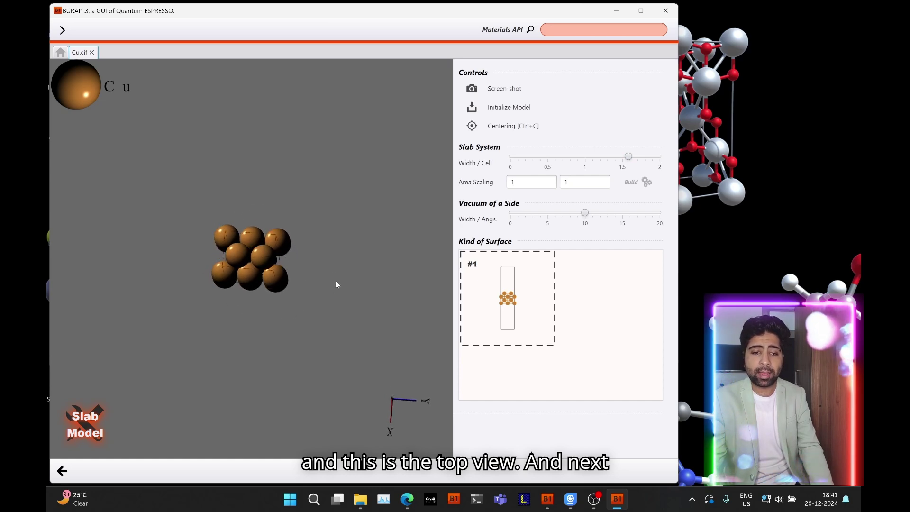
Set area scaling to 2 × 2, build it, and view the slab from above and in 3-D
click(521, 184)
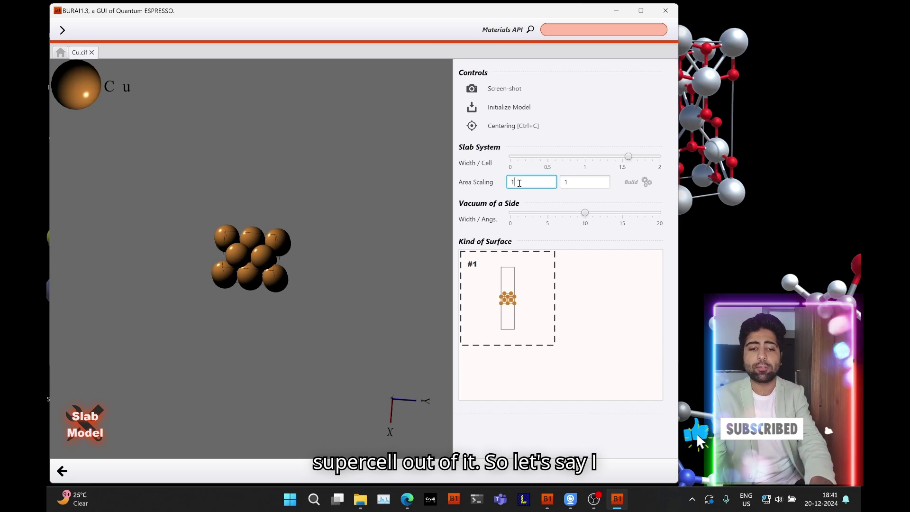
double_click(519, 183)
text(2)
key(Tab)
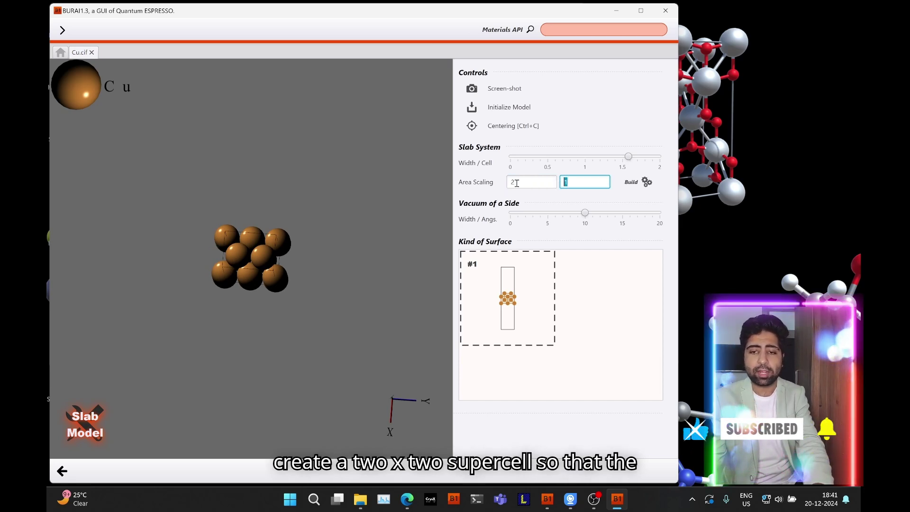
text(2)
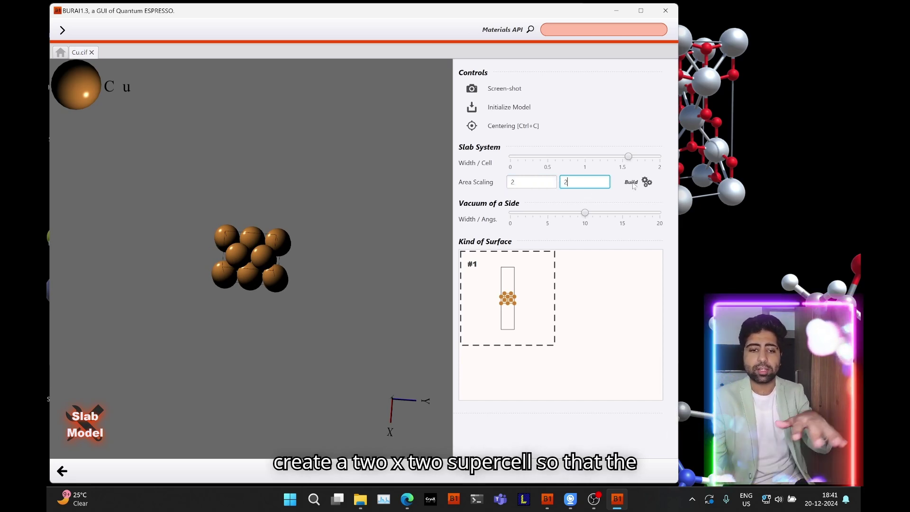
click(633, 184)
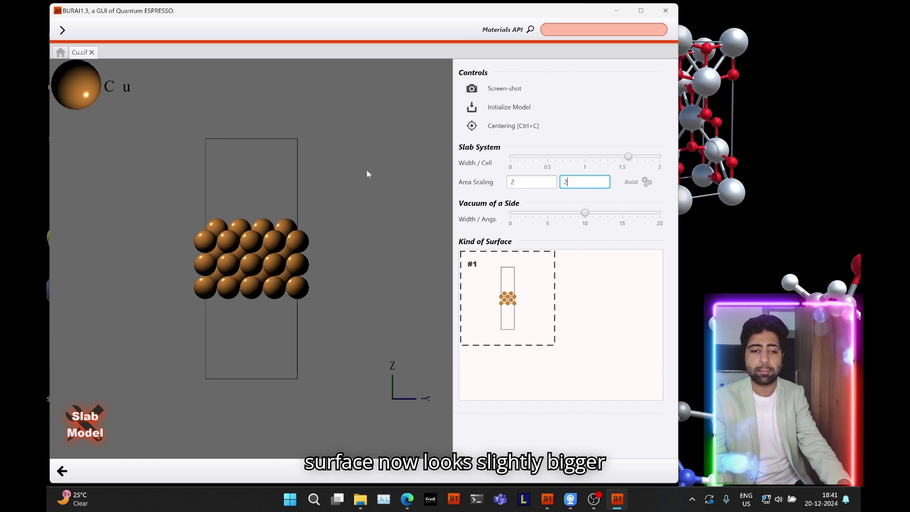
drag(367, 174, 369, 262)
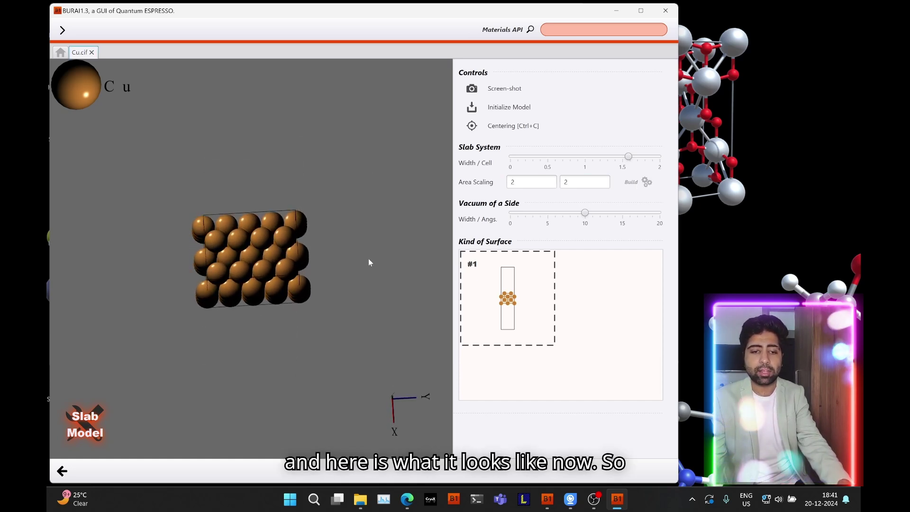
scroll(320, 253, down, 3)
scroll(315, 253, up, 2)
scroll(315, 253, up, 3)
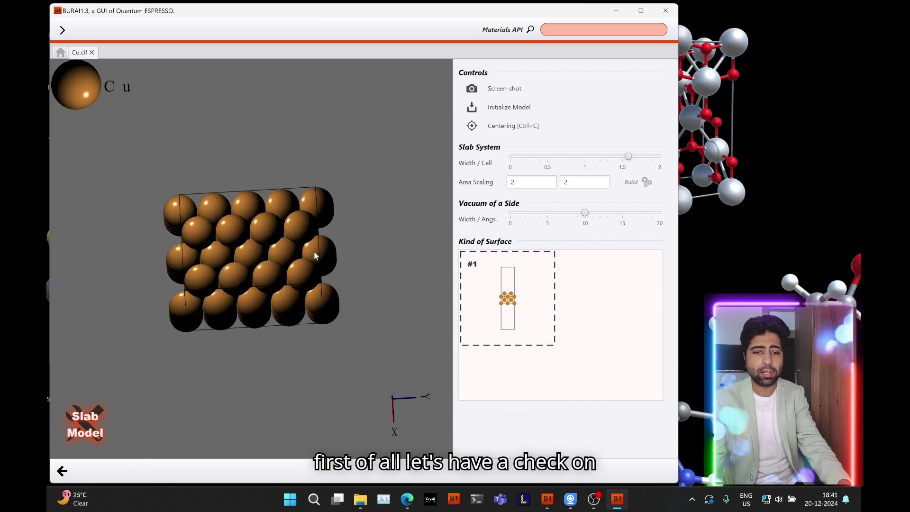
scroll(314, 253, up, 2)
mouse_move(301, 271)
mouse_down()
mouse_move(306, 216)
mouse_move(348, 259)
mouse_move(323, 277)
mouse_move(313, 257)
mouse_move(334, 267)
mouse_up()
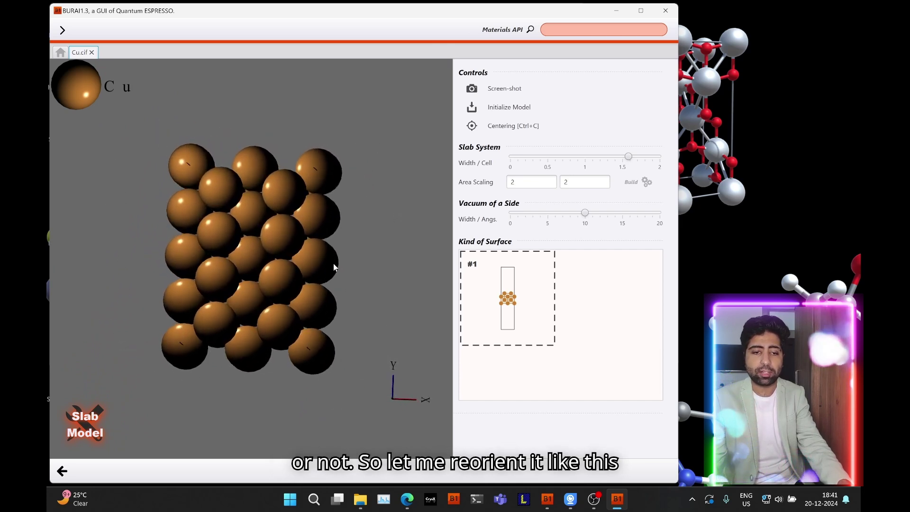
click(407, 500)
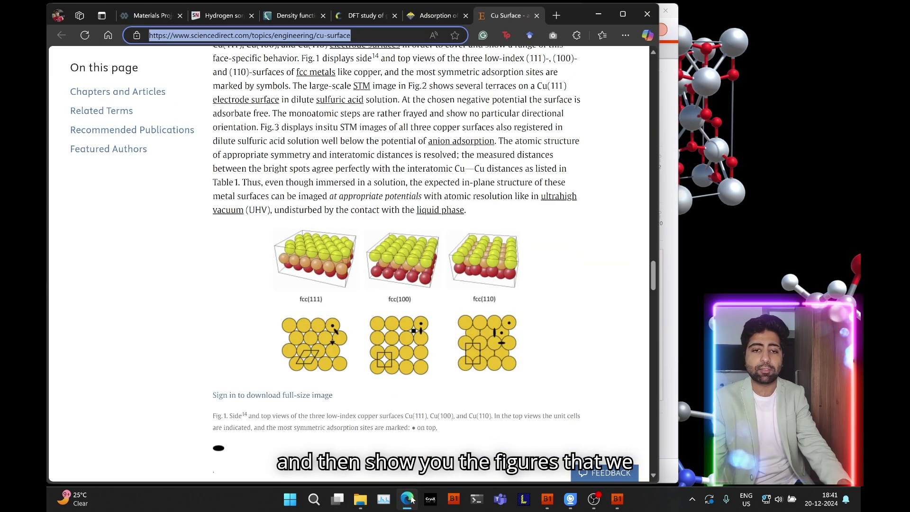
click(218, 17)
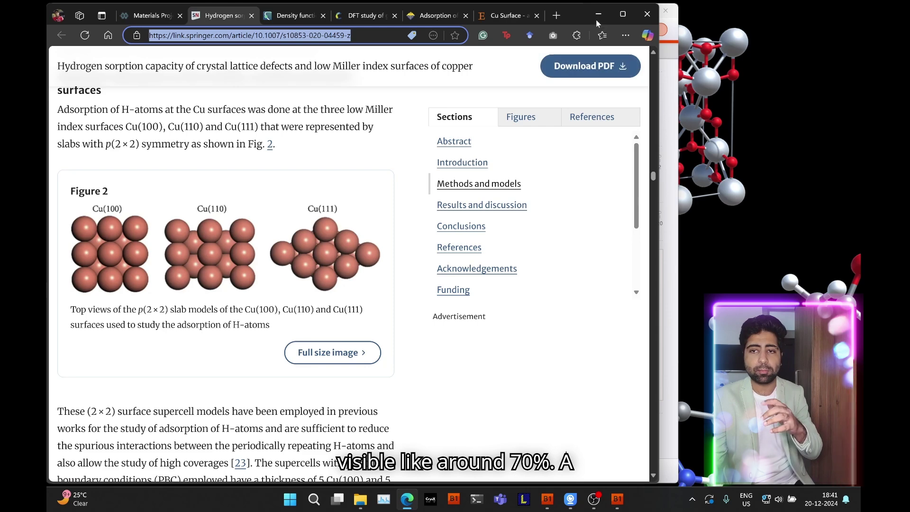
key(alt+Tab)
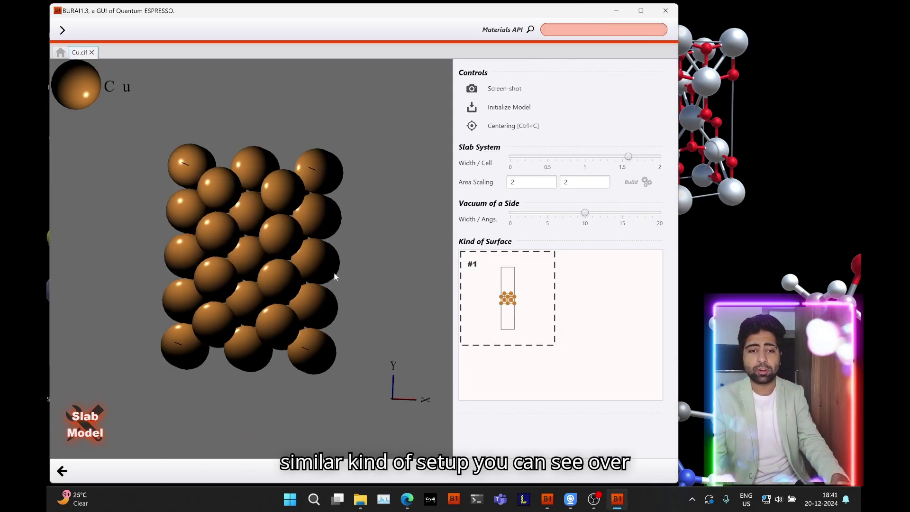
mouse_move(332, 260)
mouse_down()
mouse_move(253, 264)
mouse_move(343, 275)
mouse_up()
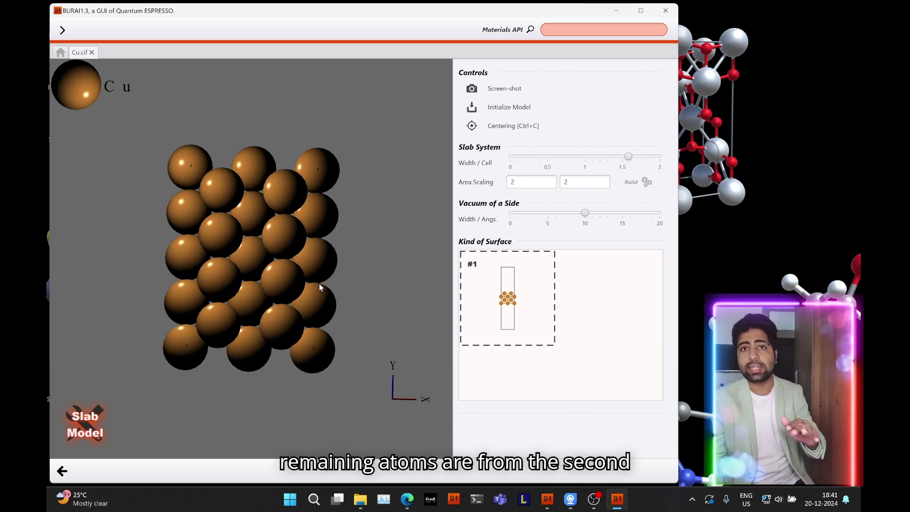
mouse_move(372, 272)
mouse_down()
mouse_move(341, 268)
mouse_move(372, 268)
mouse_move(367, 283)
mouse_move(363, 270)
mouse_move(371, 275)
mouse_up()
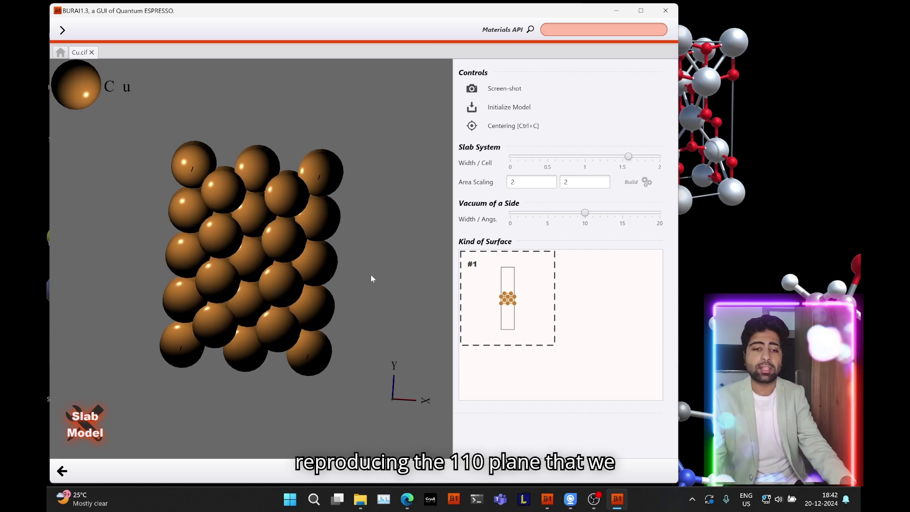
mouse_move(374, 282)
mouse_down()
mouse_move(361, 219)
mouse_move(309, 228)
mouse_move(345, 213)
mouse_up()
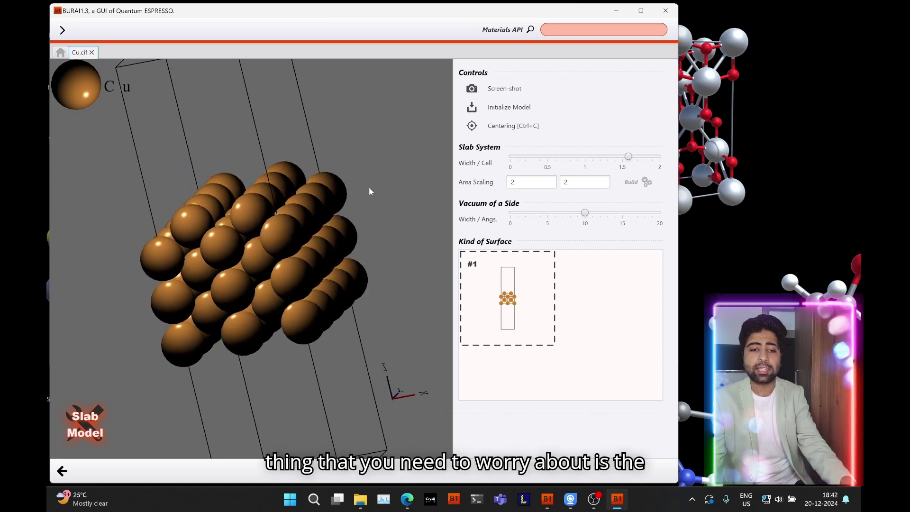
scroll(369, 190, down, 2)
scroll(384, 185, down, 2)
scroll(380, 191, down, 2)
scroll(380, 191, down, 2)
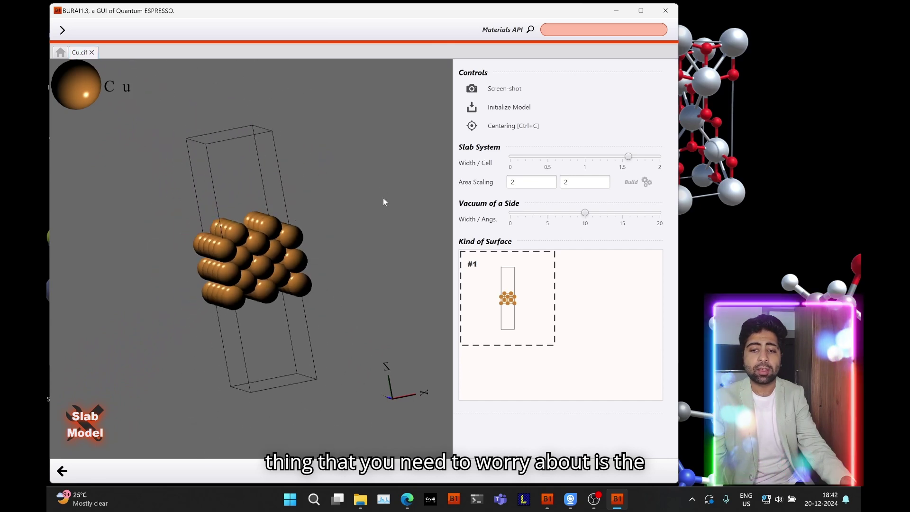
drag(380, 221, 361, 223)
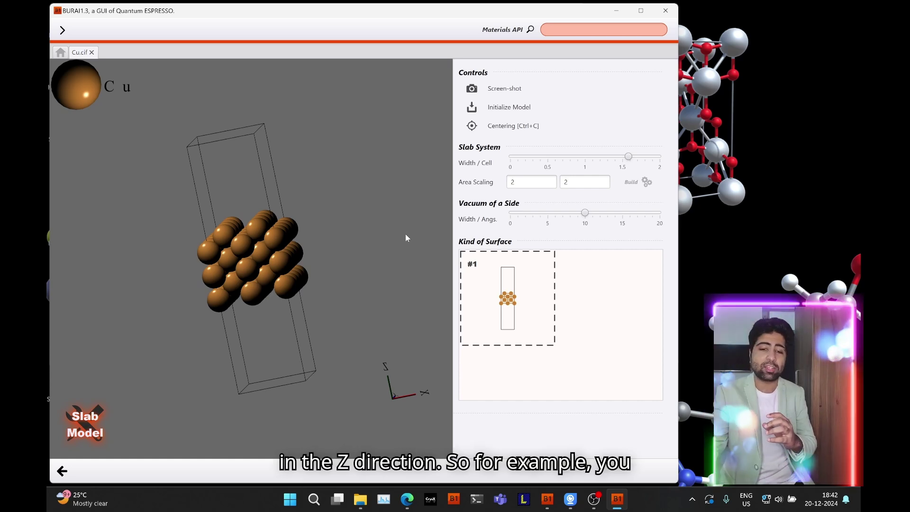
mouse_move(405, 266)
mouse_down()
mouse_move(334, 332)
mouse_move(277, 260)
mouse_up()
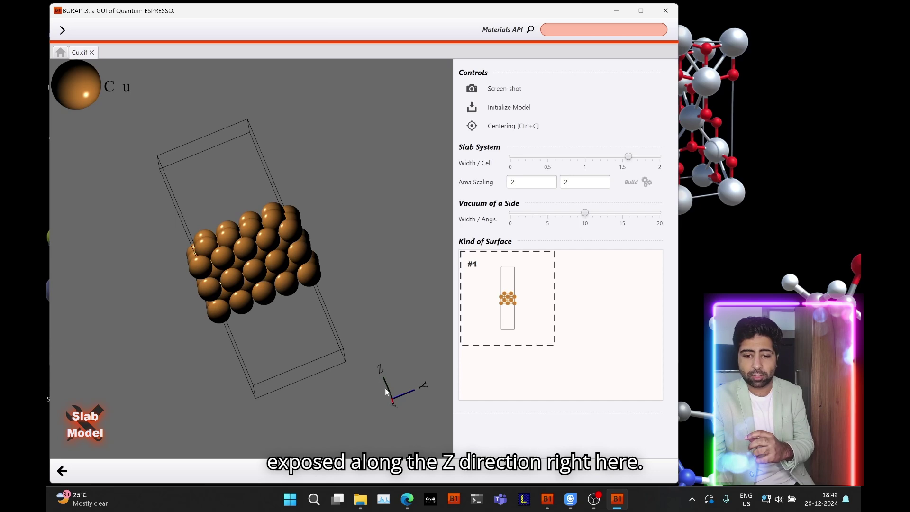
drag(381, 270, 458, 238)
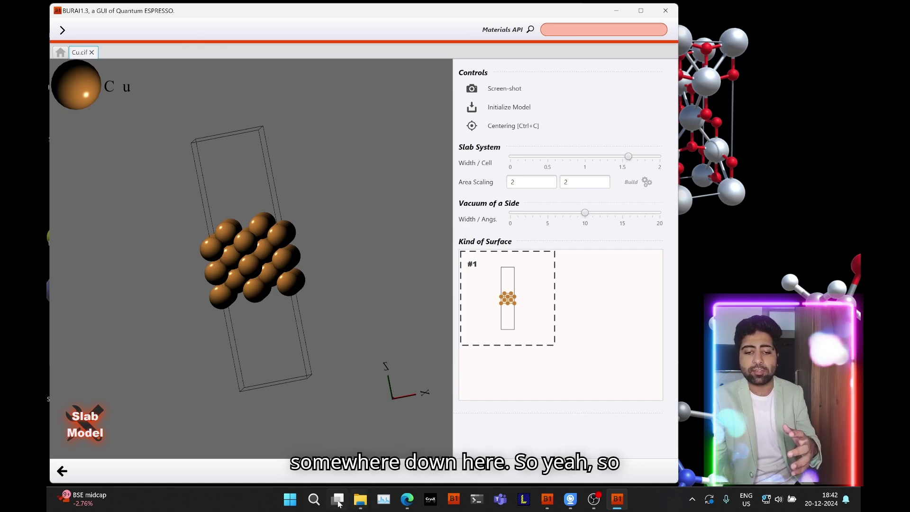
scroll(307, 378, down, 2)
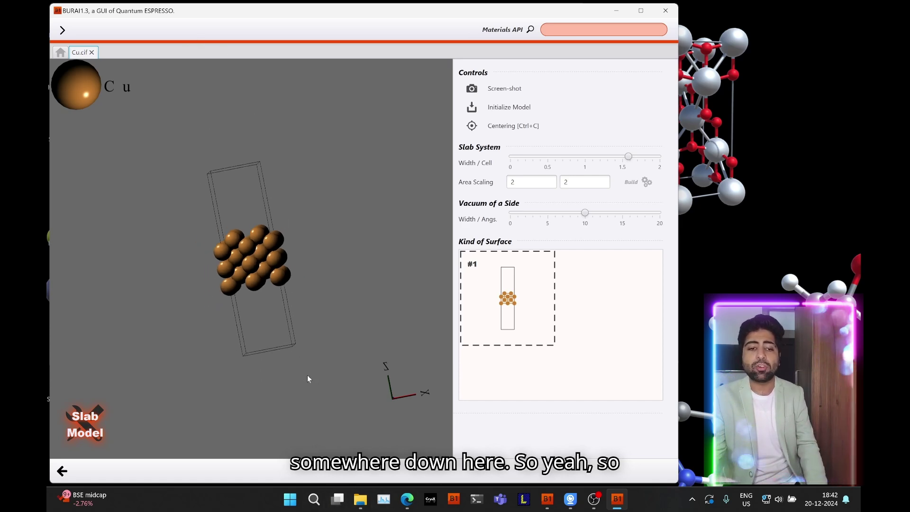
scroll(307, 378, down, 2)
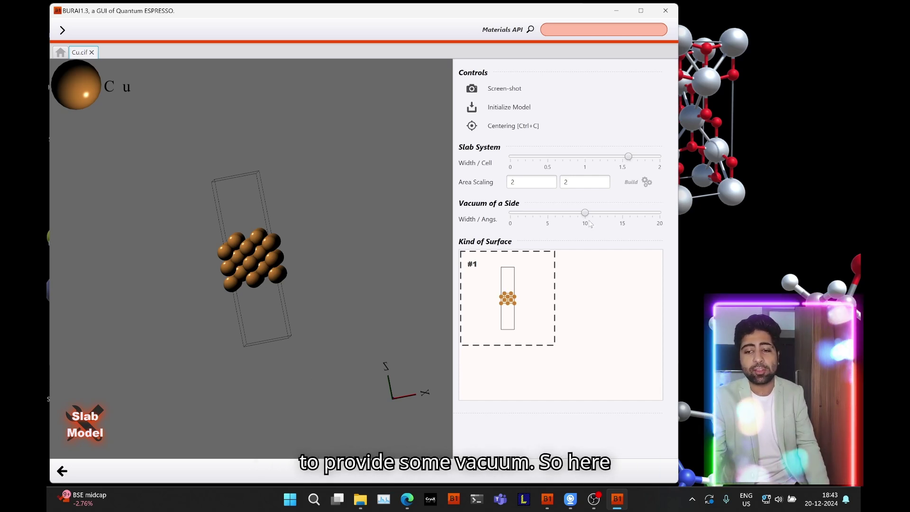
drag(304, 211, 306, 203)
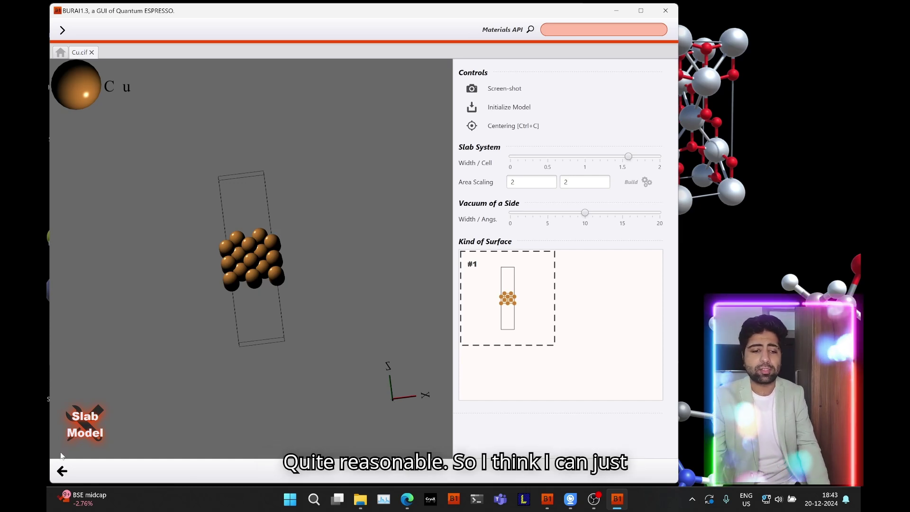
Finish the slab model and write it into the input file, accepting the correction
click(62, 470)
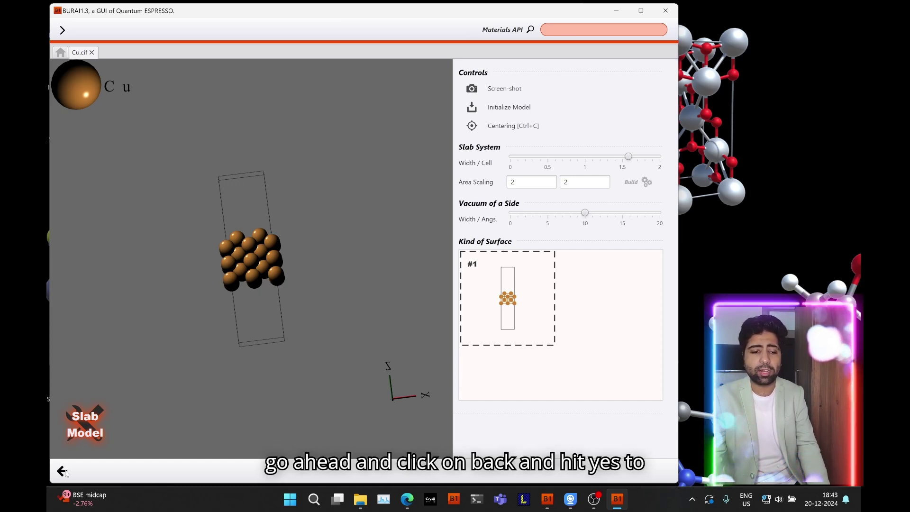
click(390, 290)
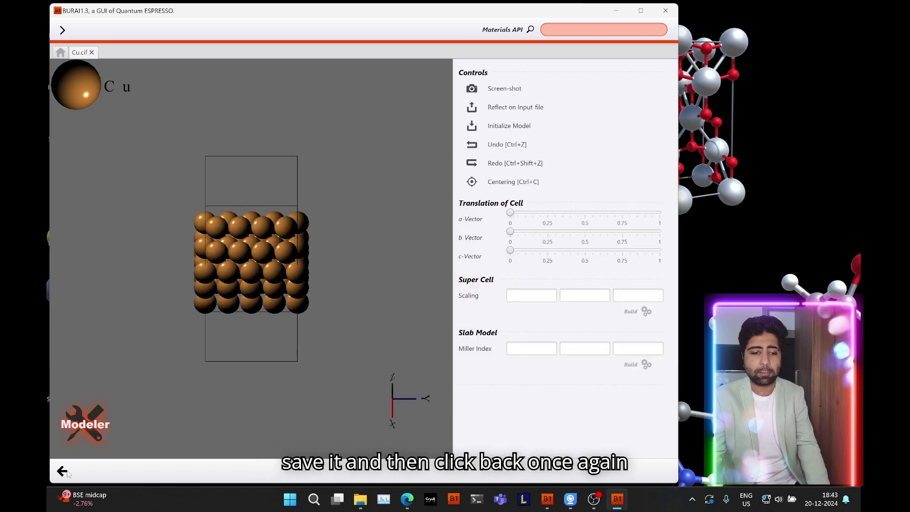
click(64, 471)
click(391, 285)
click(389, 299)
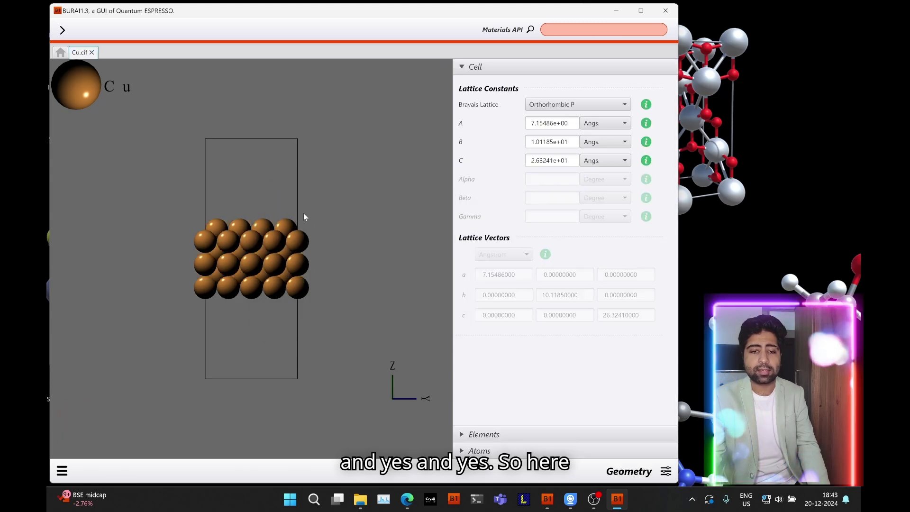
Inspect the orthorhombic slab cell, checking atomic coordinates and lattice constants
mouse_move(348, 254)
mouse_down()
mouse_move(319, 260)
mouse_move(303, 284)
mouse_move(325, 326)
mouse_move(322, 311)
mouse_up()
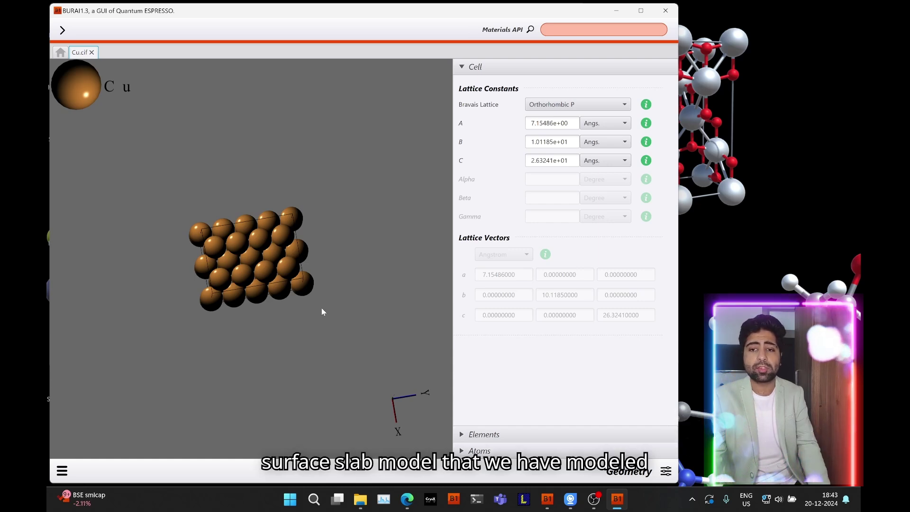
mouse_move(322, 312)
mouse_down()
mouse_move(342, 302)
mouse_move(336, 273)
mouse_move(309, 277)
mouse_move(301, 261)
mouse_move(327, 228)
mouse_up()
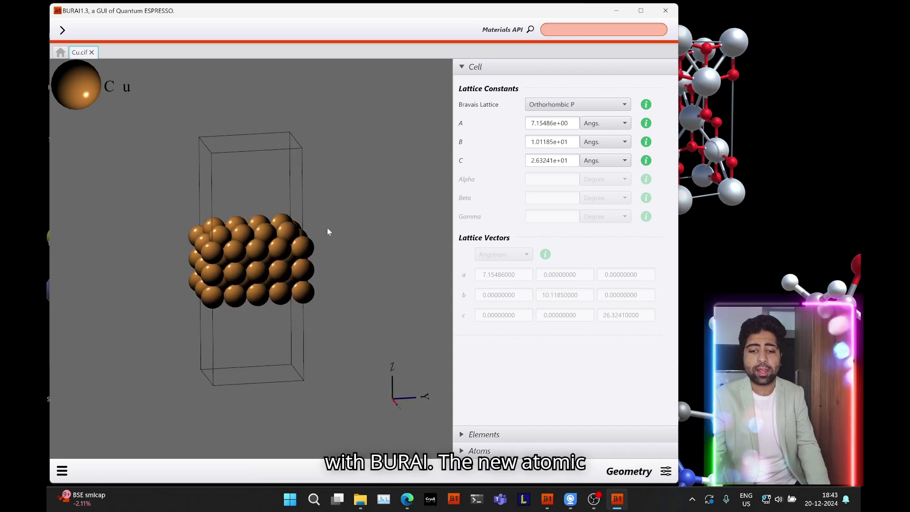
click(479, 450)
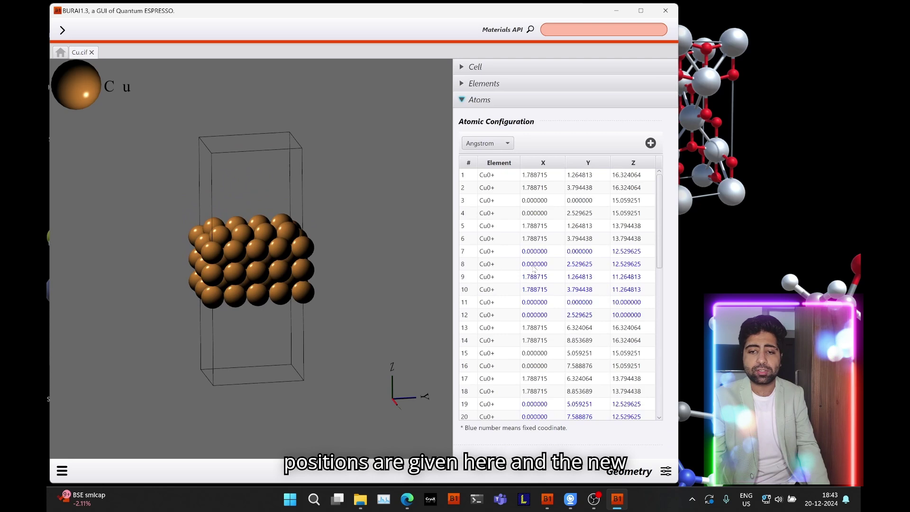
click(475, 66)
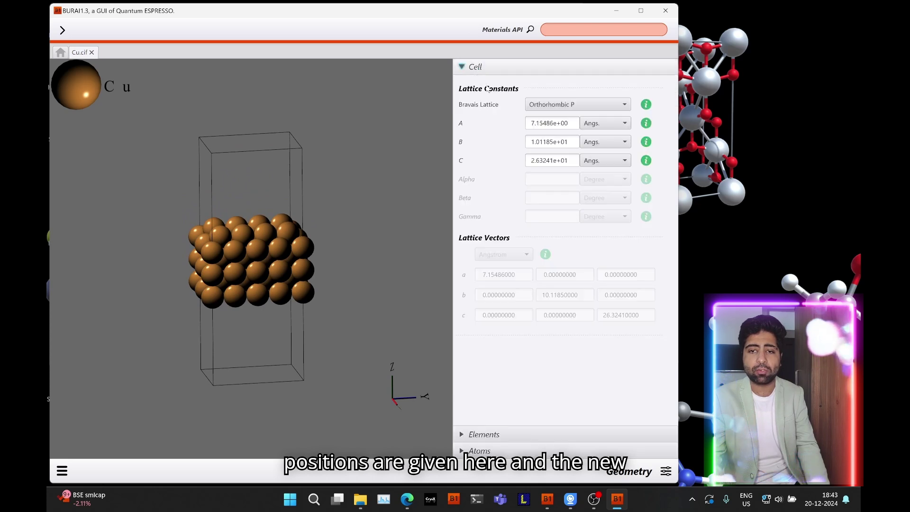
drag(358, 248, 279, 254)
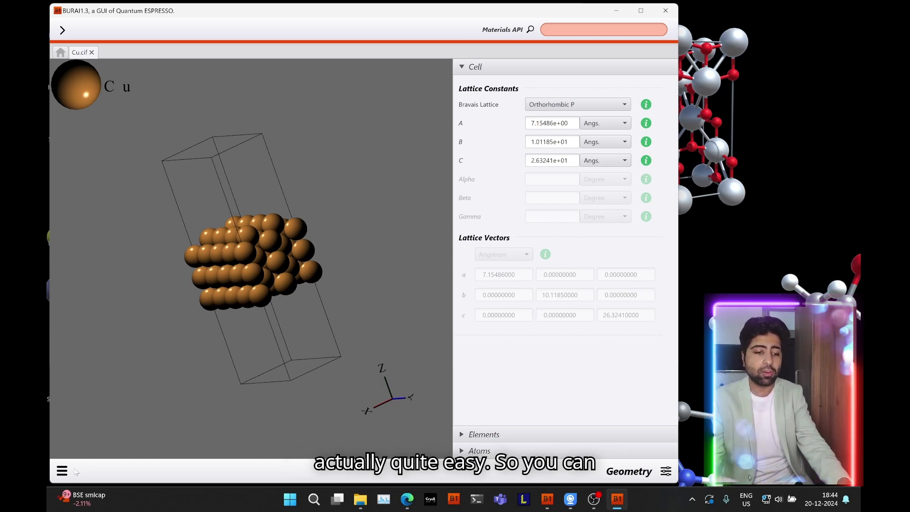
Display BURAI's generated input file for the ibrav 8 cell with 48 Cu atoms
click(61, 471)
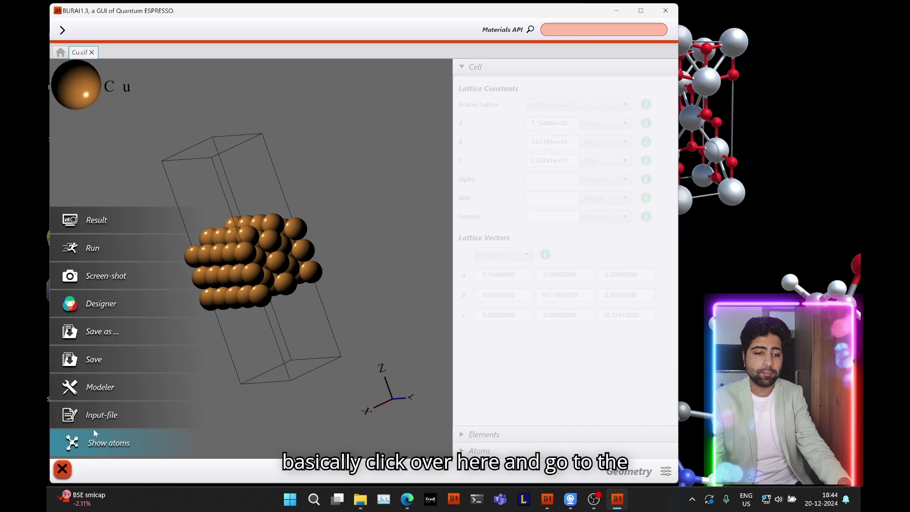
click(137, 419)
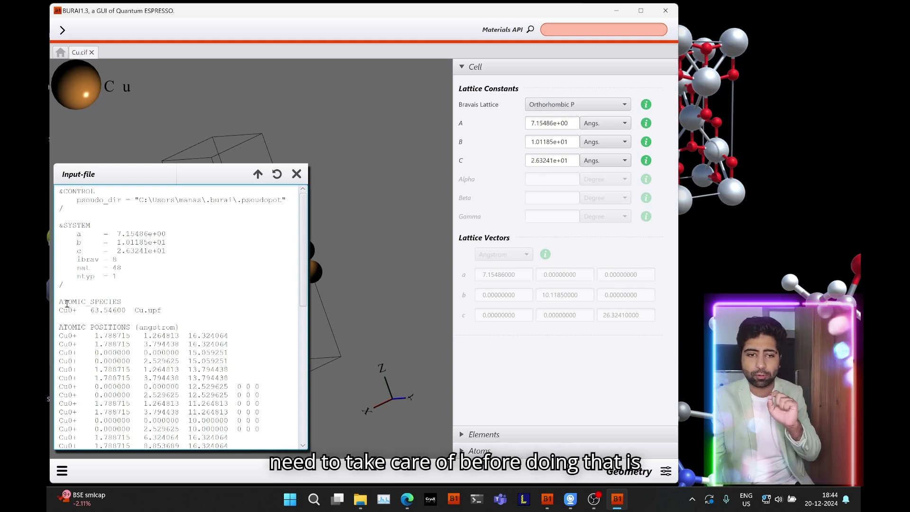
Set the Bravais lattice to Free and reload the input file
click(563, 112)
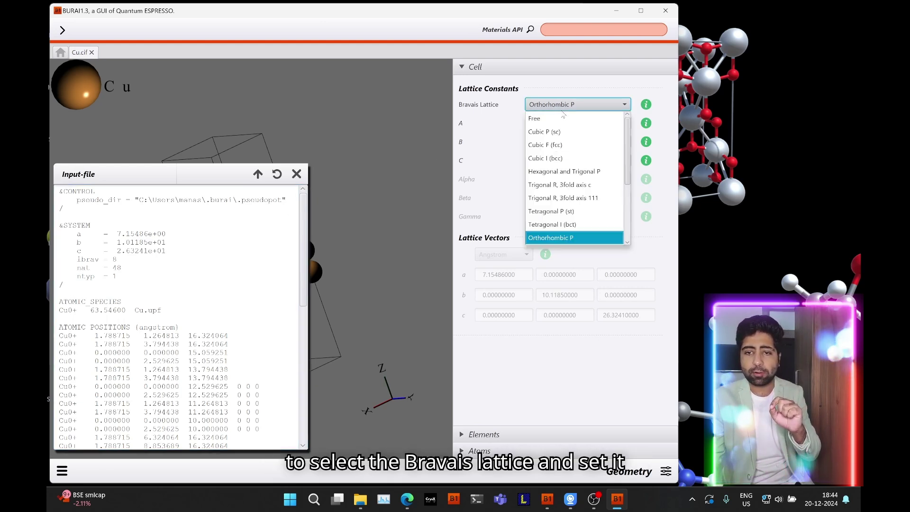
click(557, 121)
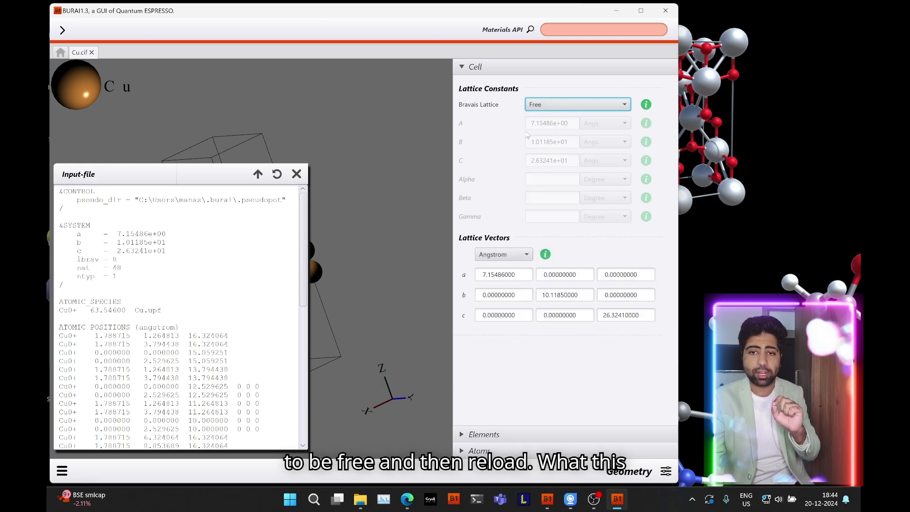
click(277, 174)
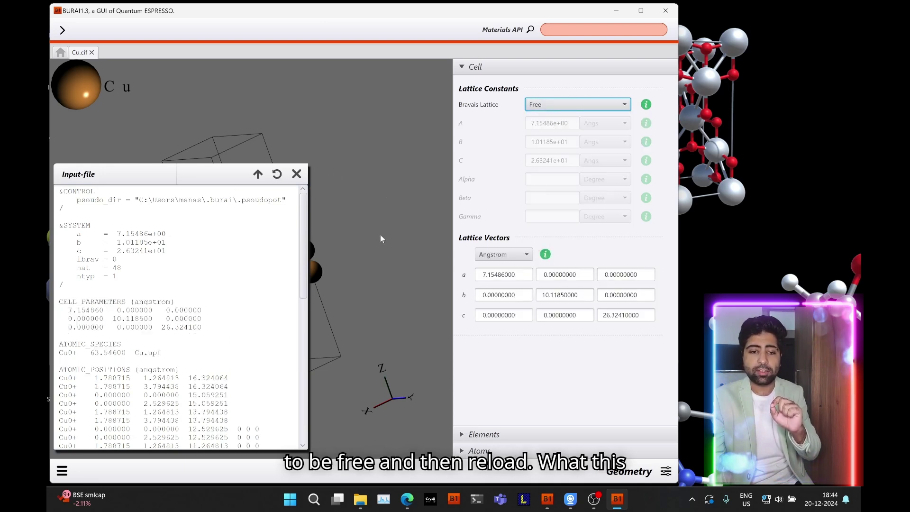
scroll(158, 305, down, 3)
scroll(142, 270, down, 1)
scroll(128, 241, up, 1)
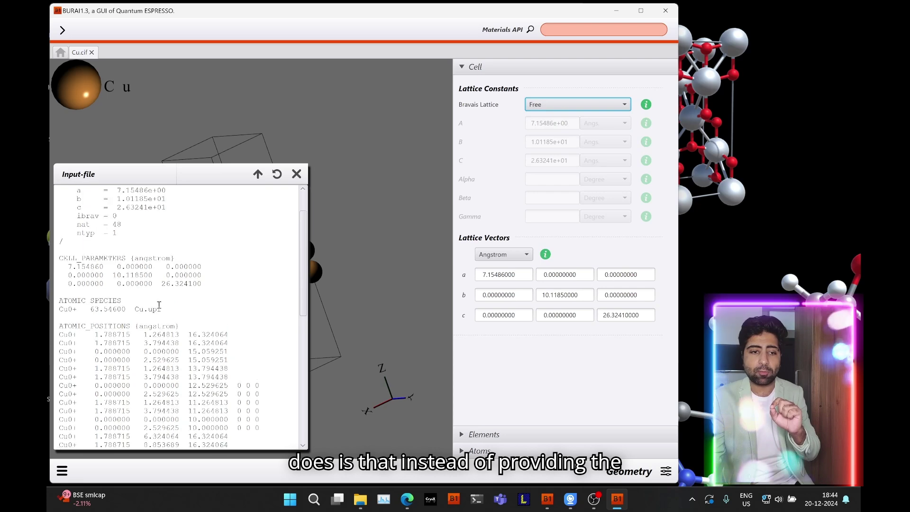
scroll(121, 226, up, 1)
scroll(122, 226, down, 1)
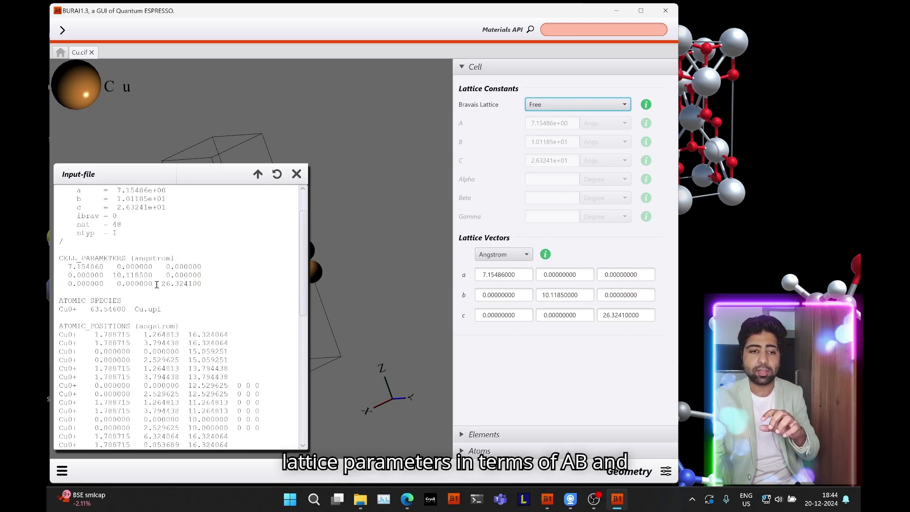
Review the new CELL_PARAMETERS block, reload, and select all the input file text
drag(107, 190, 159, 209)
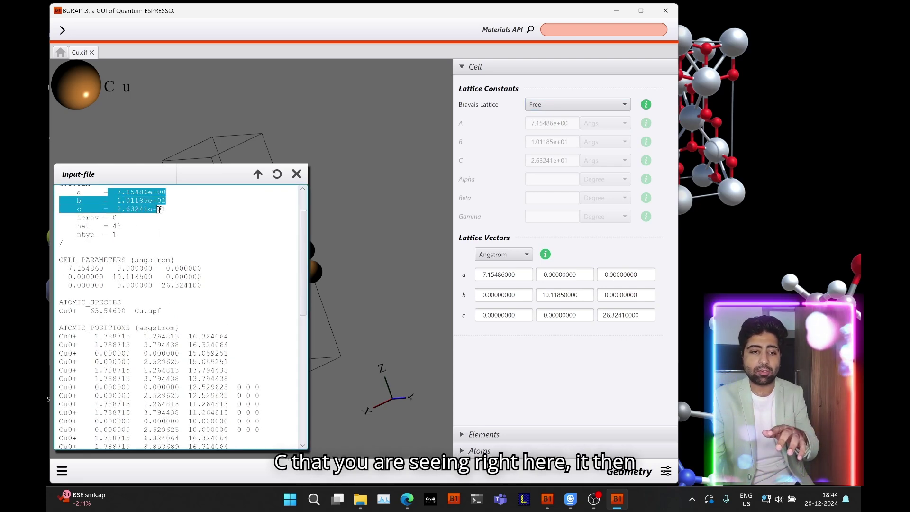
drag(60, 260, 211, 291)
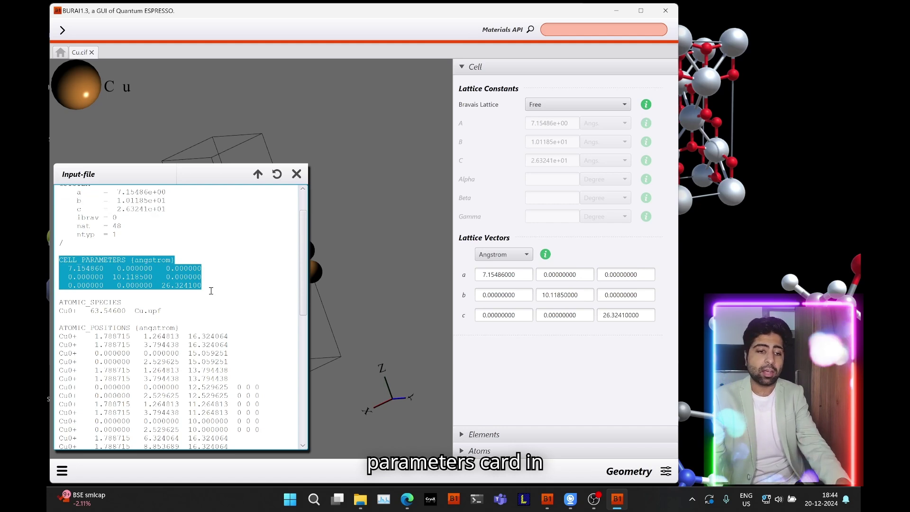
click(72, 269)
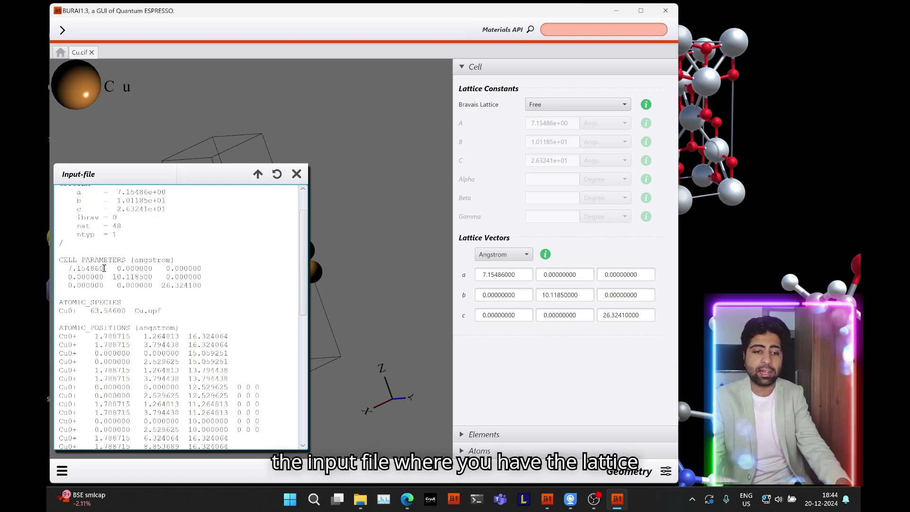
drag(71, 269, 181, 276)
scroll(159, 298, down, 2)
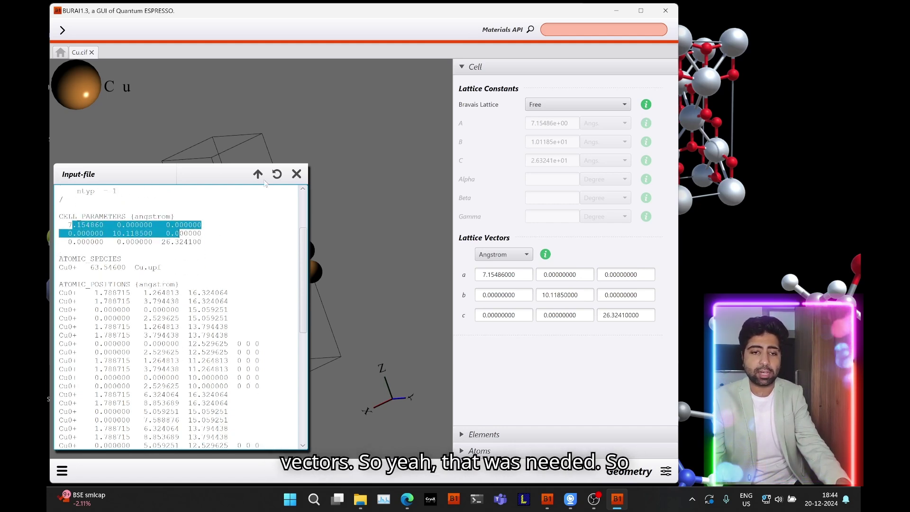
click(277, 174)
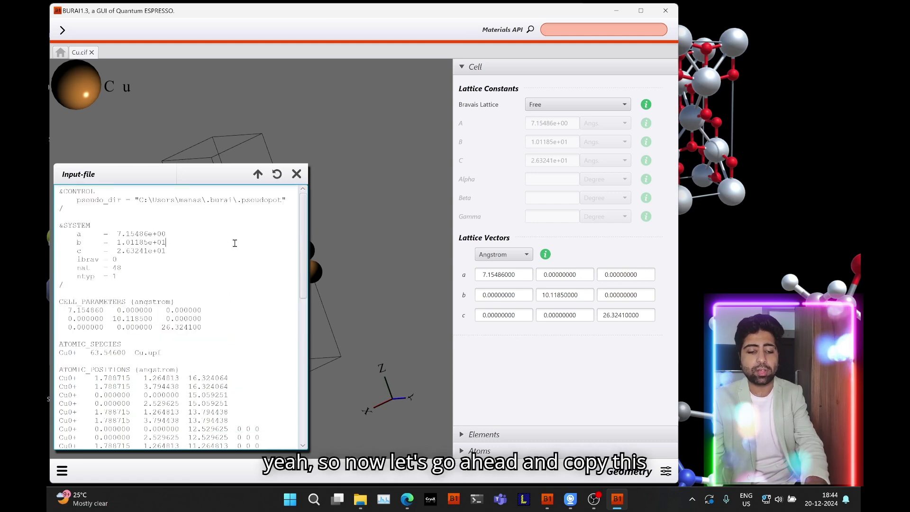
key(ctrl+a)
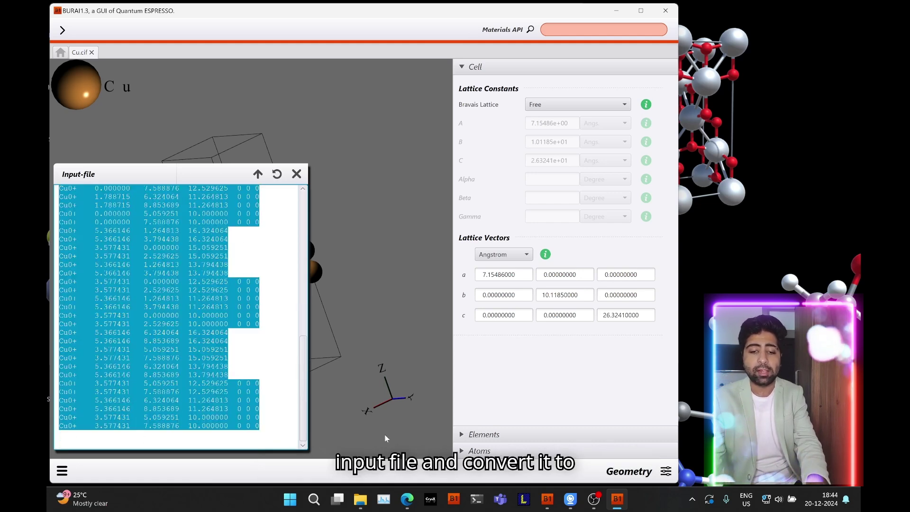
click(407, 499)
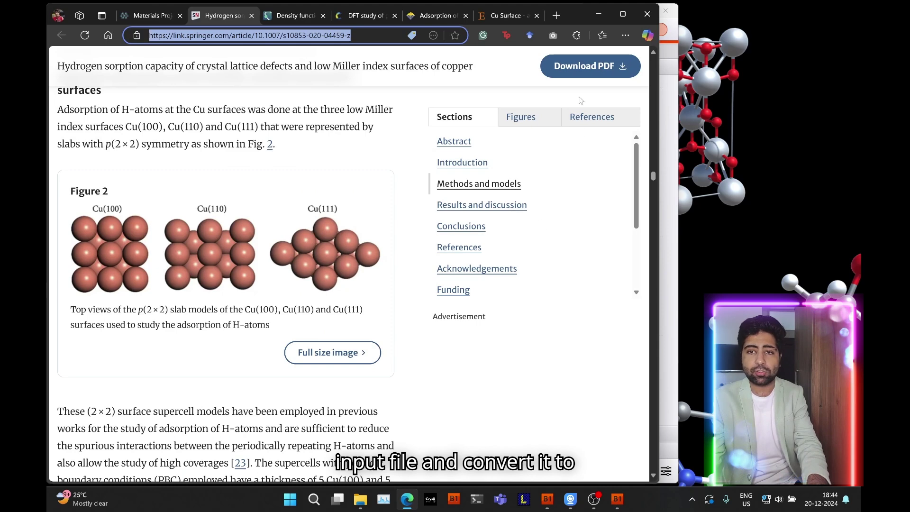
Load crysx-file-converter.streamlit.app in a new Edge tab
click(559, 16)
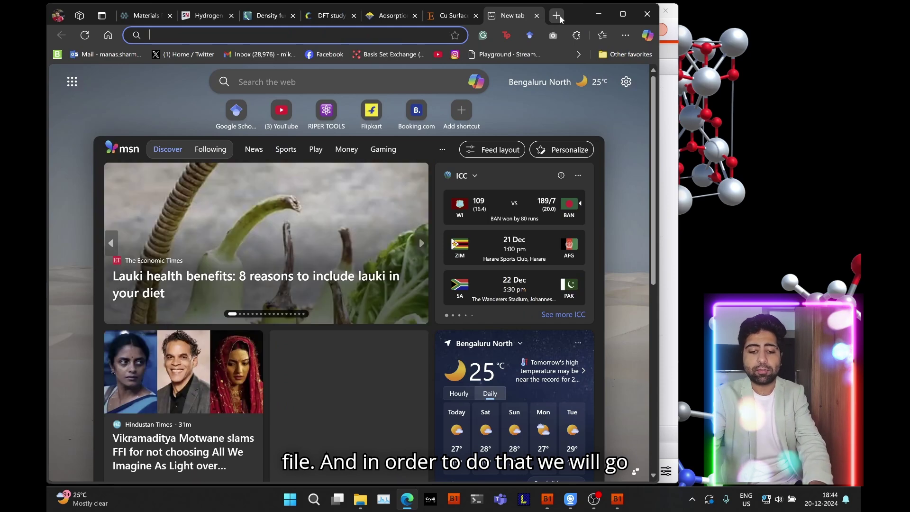
text(crys)
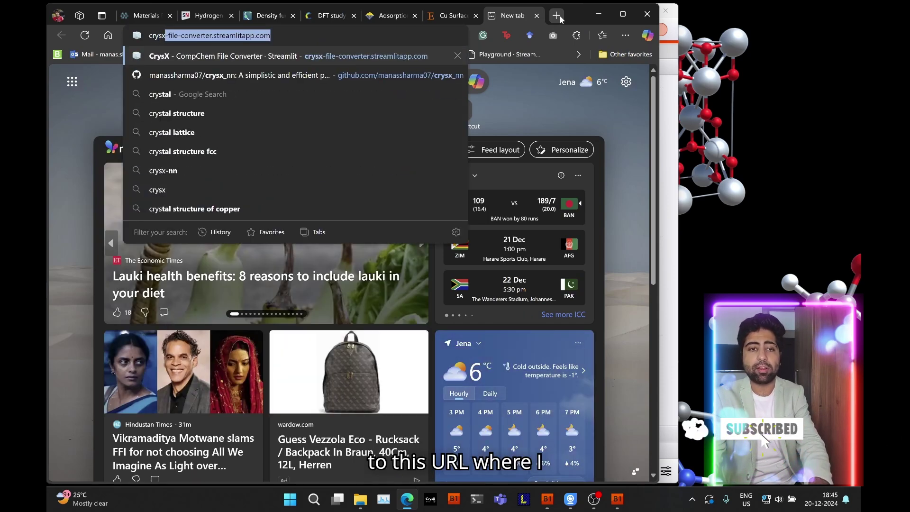
text(x)
key(Return)
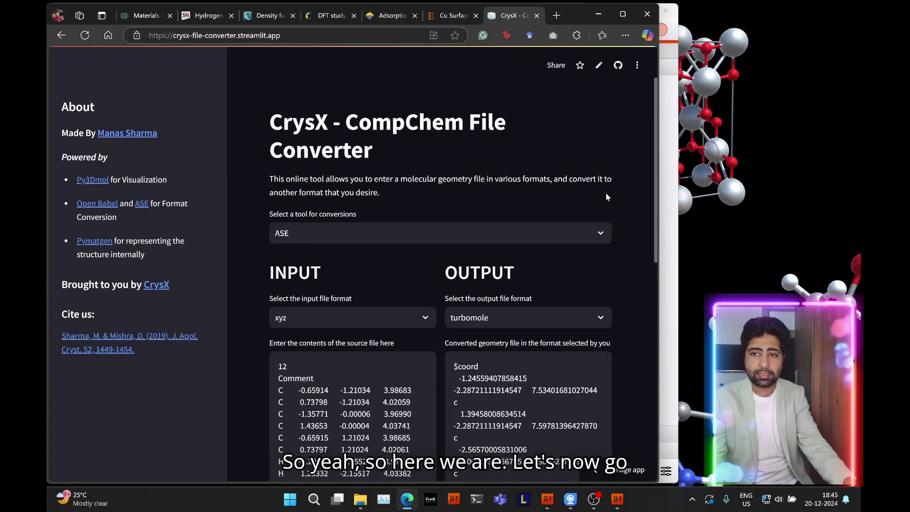
Choose espresso-in as the input format and vasp as the output format
click(355, 320)
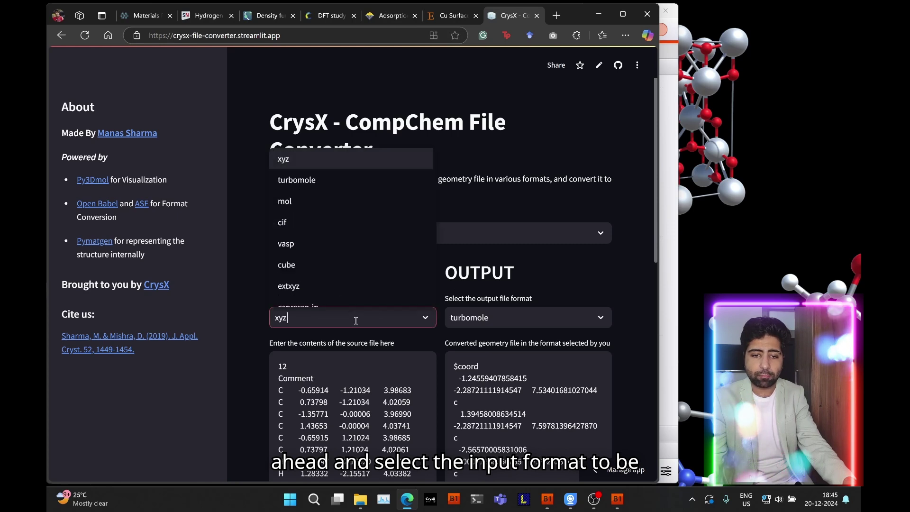
scroll(321, 243, down, 5)
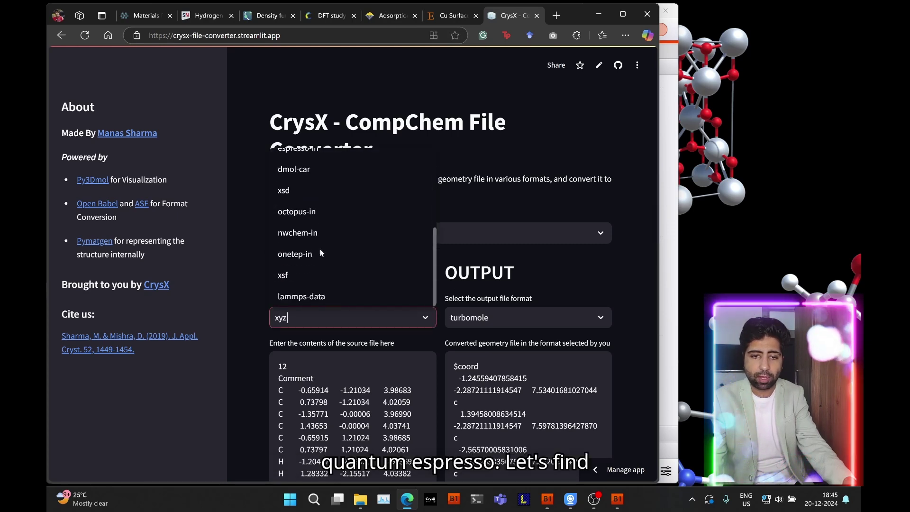
scroll(320, 248, up, 5)
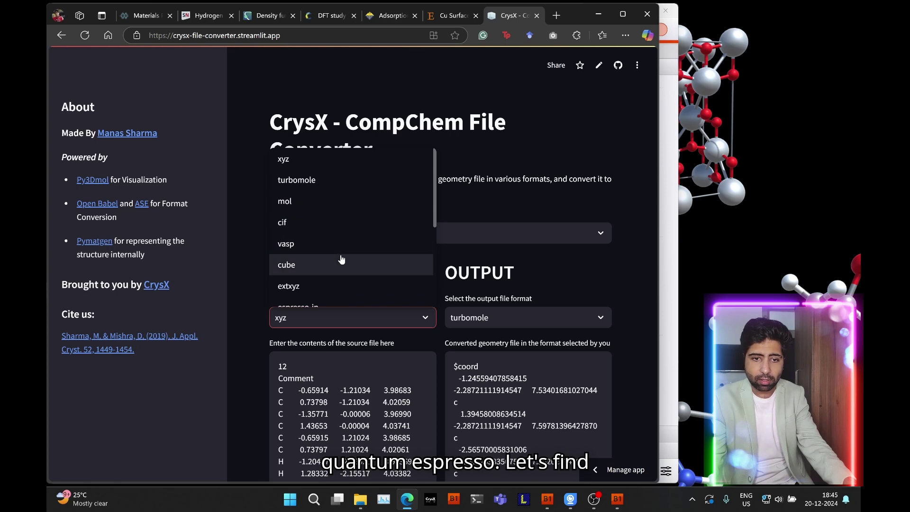
scroll(341, 253, down, 2)
scroll(341, 254, down, 1)
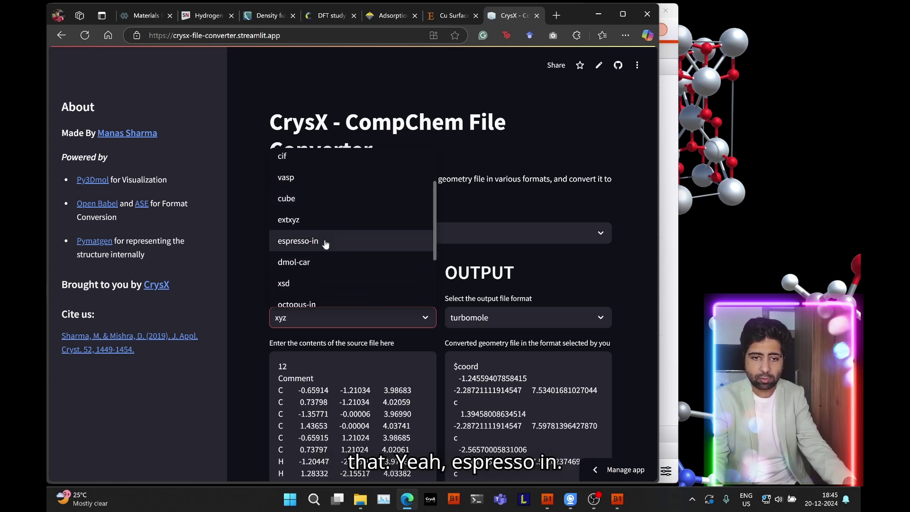
click(325, 244)
scroll(518, 301, down, 2)
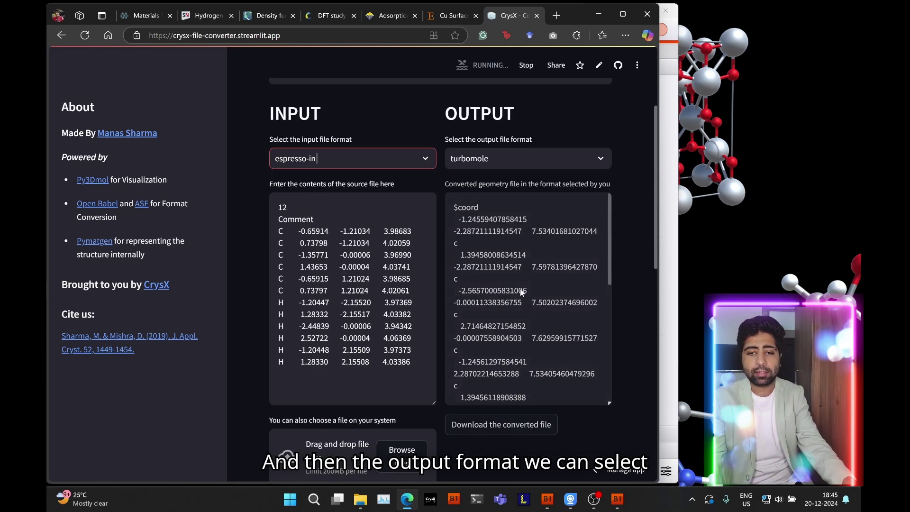
click(525, 159)
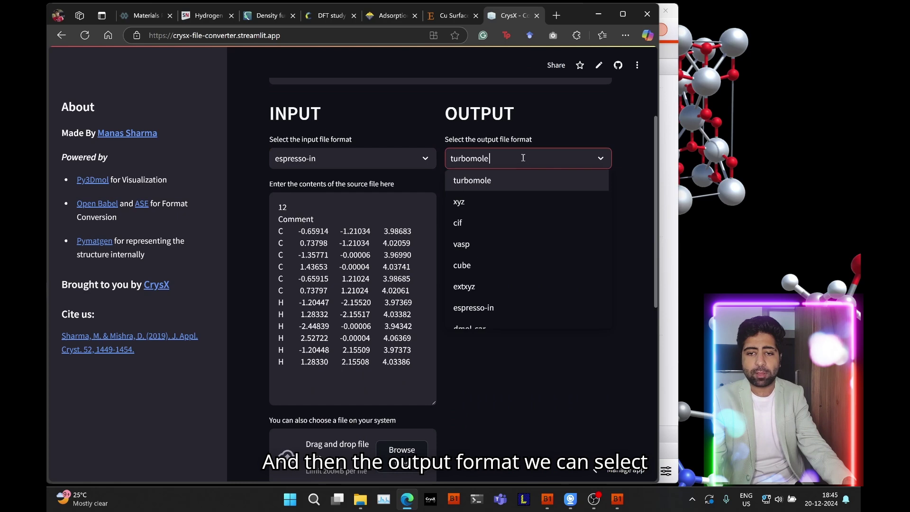
click(491, 244)
Replace the sample source text with the pasted BURAI input file
click(351, 249)
key(ctrl+a)
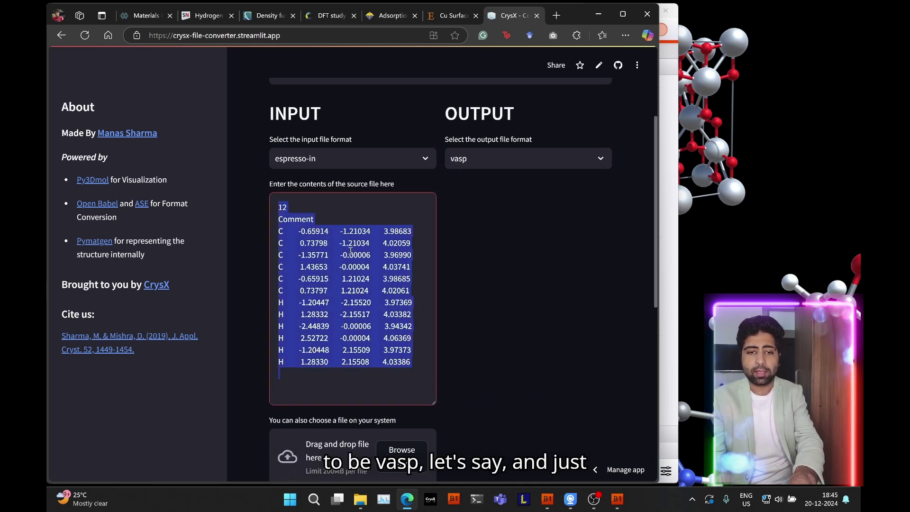
key(ctrl+v)
key(ctrl+a)
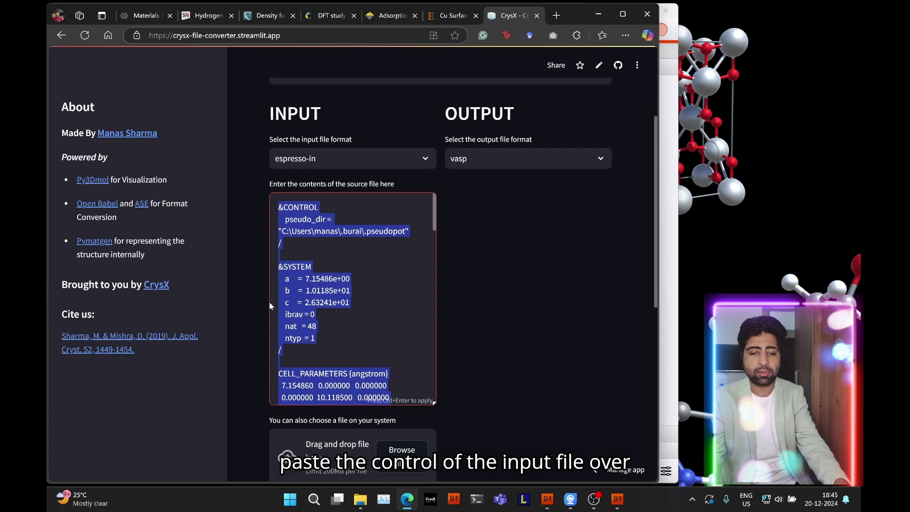
Apply the pasted input and inspect the F F F flags in the converted POSCAR
click(261, 303)
scroll(260, 304, down, 3)
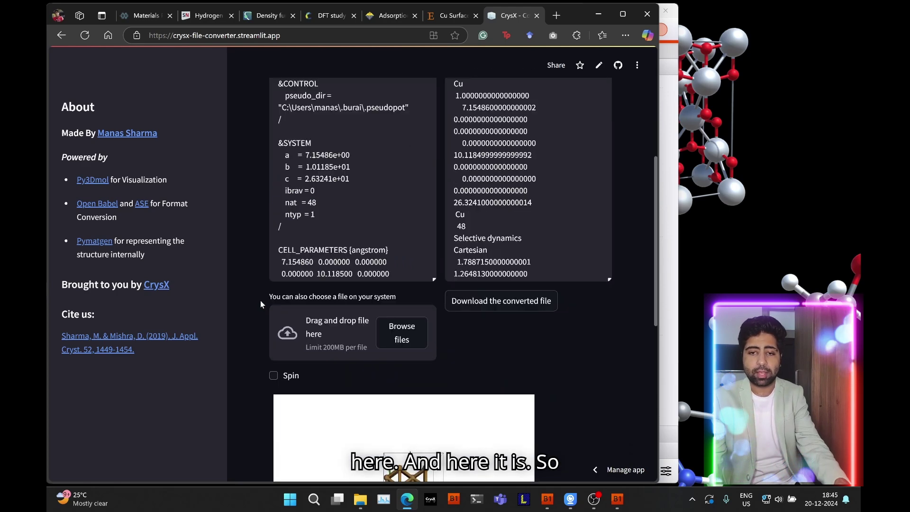
scroll(578, 308, down, 3)
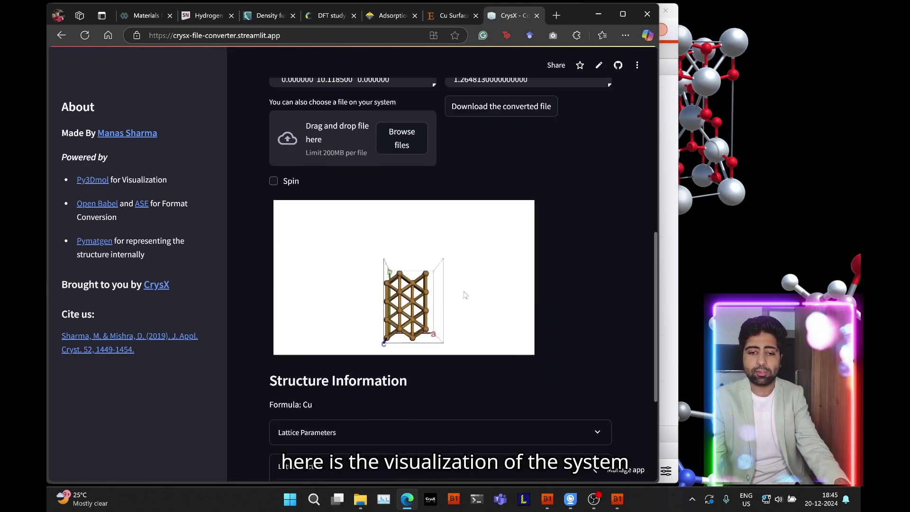
mouse_move(466, 295)
mouse_down()
mouse_move(451, 246)
mouse_move(466, 233)
mouse_up()
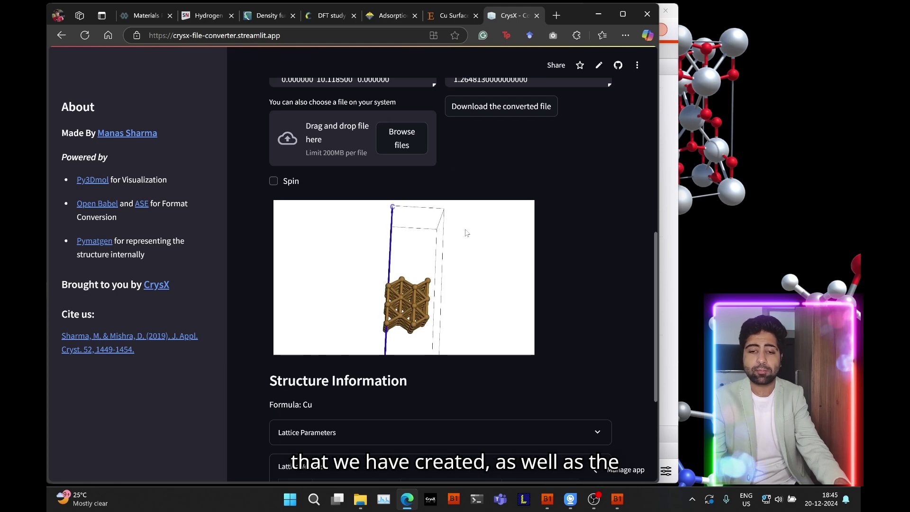
scroll(591, 280, up, 1)
scroll(591, 281, up, 5)
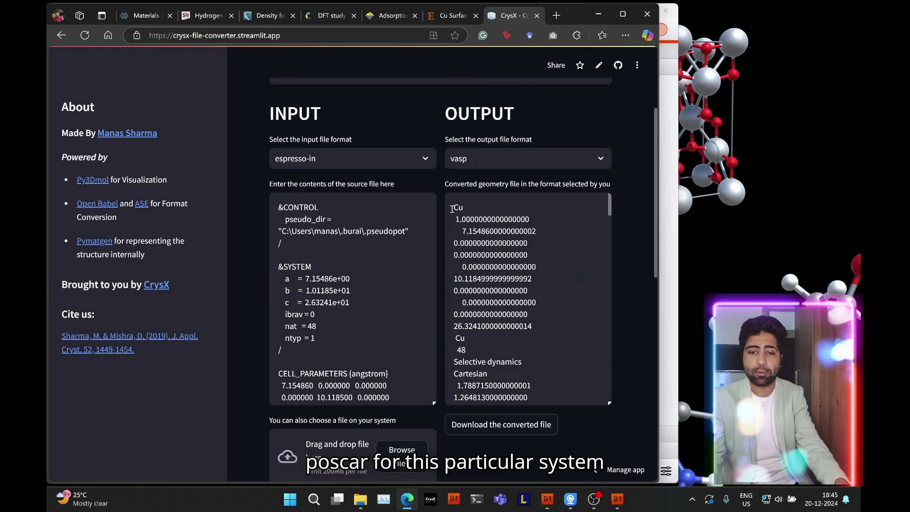
mouse_move(451, 208)
mouse_down()
mouse_move(519, 402)
mouse_move(570, 445)
mouse_up()
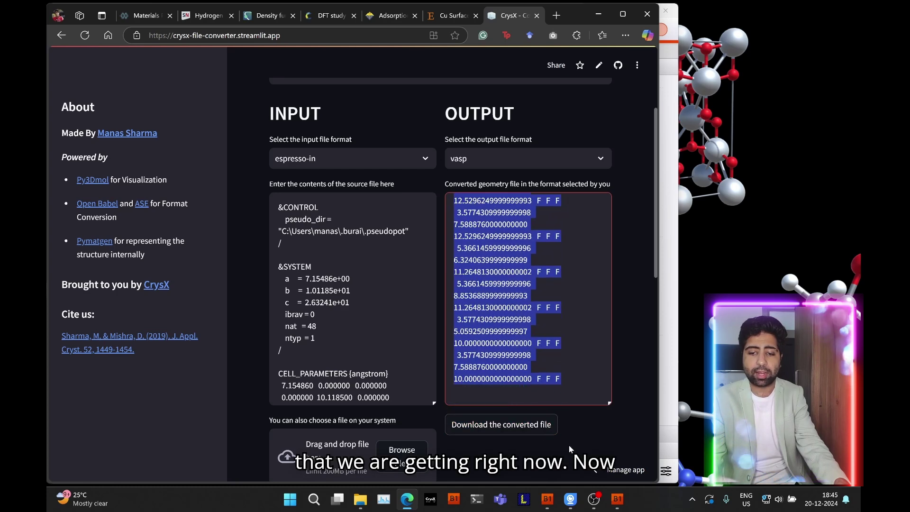
click(532, 359)
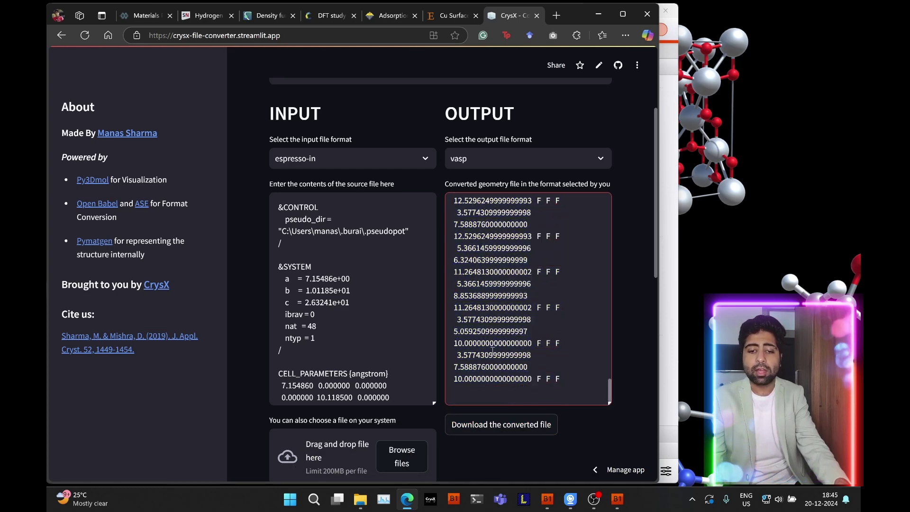
scroll(357, 330, down, 3)
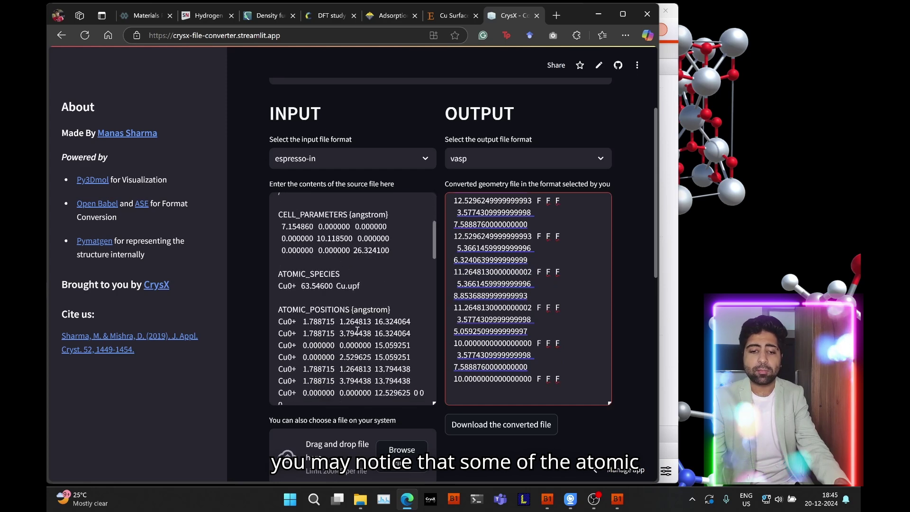
scroll(358, 331, down, 5)
Highlight a BURAI atom line ending in 0 0 0, then close the input-file preview
click(671, 204)
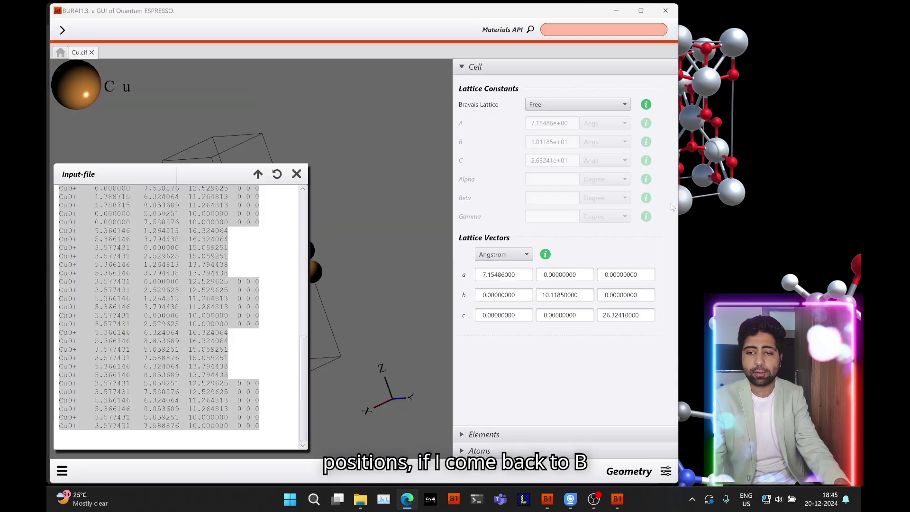
click(261, 254)
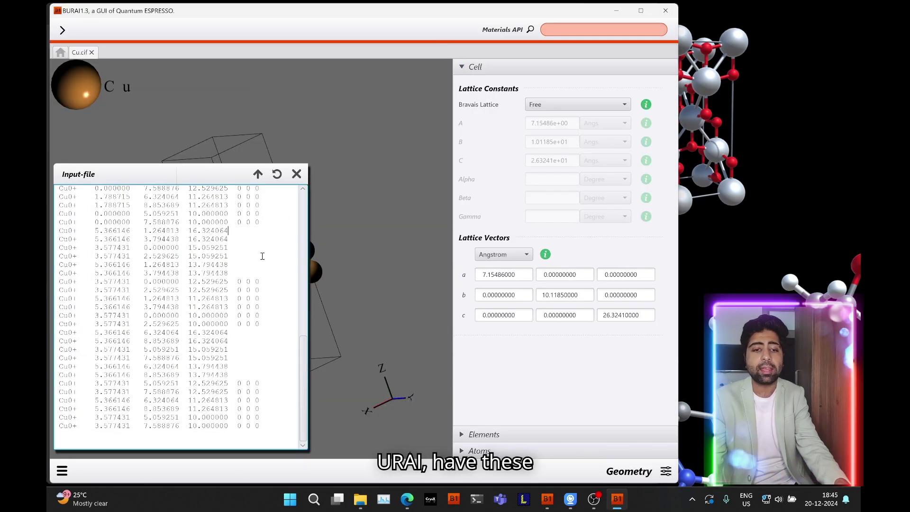
scroll(253, 285, up, 1)
scroll(254, 284, up, 1)
scroll(231, 255, up, 1)
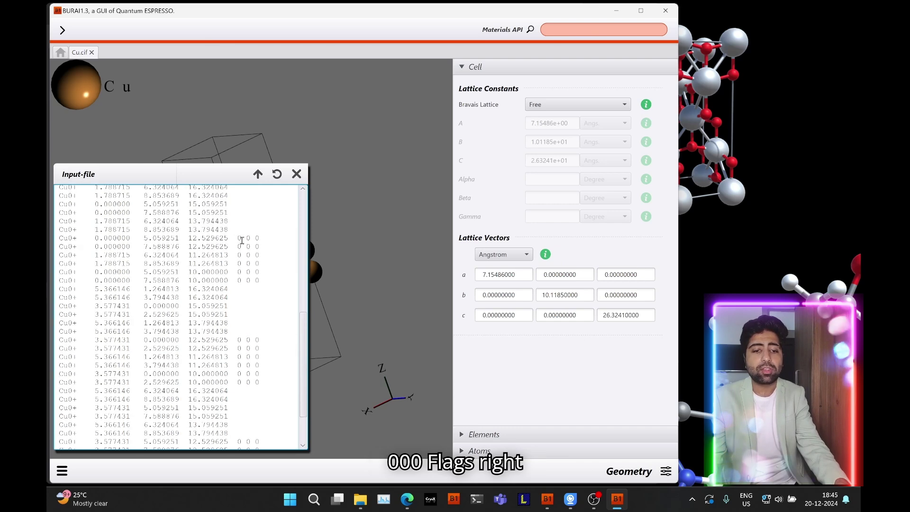
drag(242, 240, 258, 260)
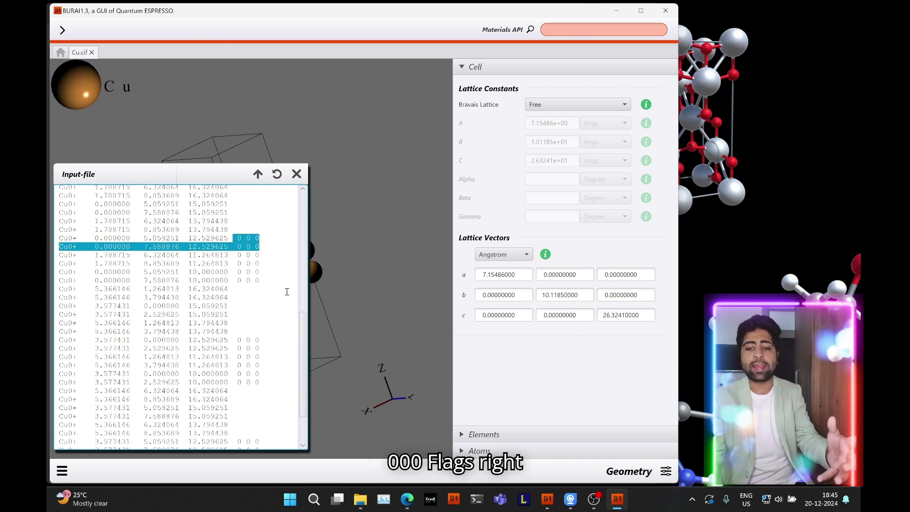
click(297, 174)
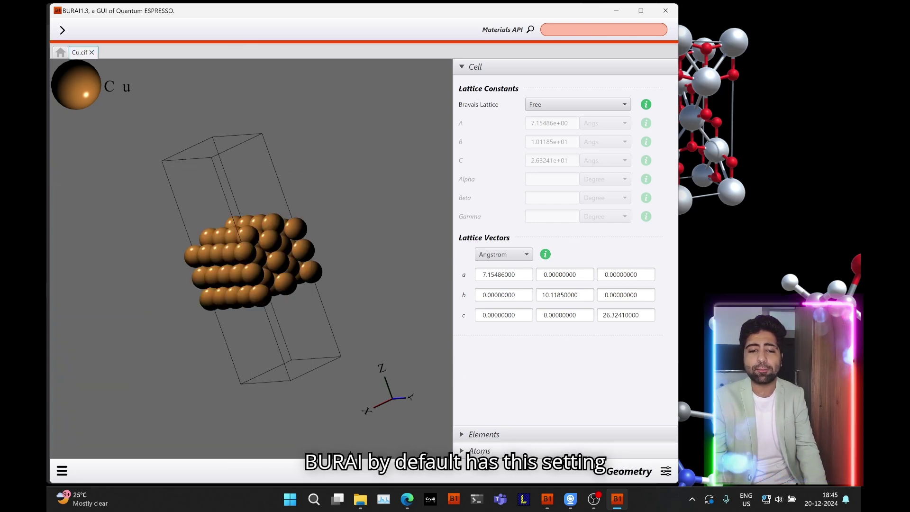
Step through atoms 6–12 in the Atomic Configuration table to locate fixed atoms in the slab
mouse_move(303, 279)
mouse_down()
mouse_move(348, 272)
mouse_move(351, 261)
mouse_up()
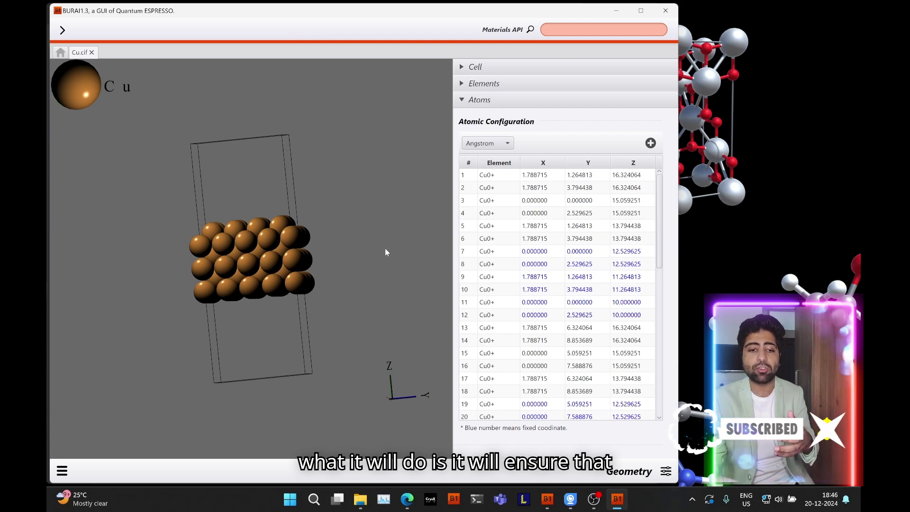
drag(385, 248, 250, 271)
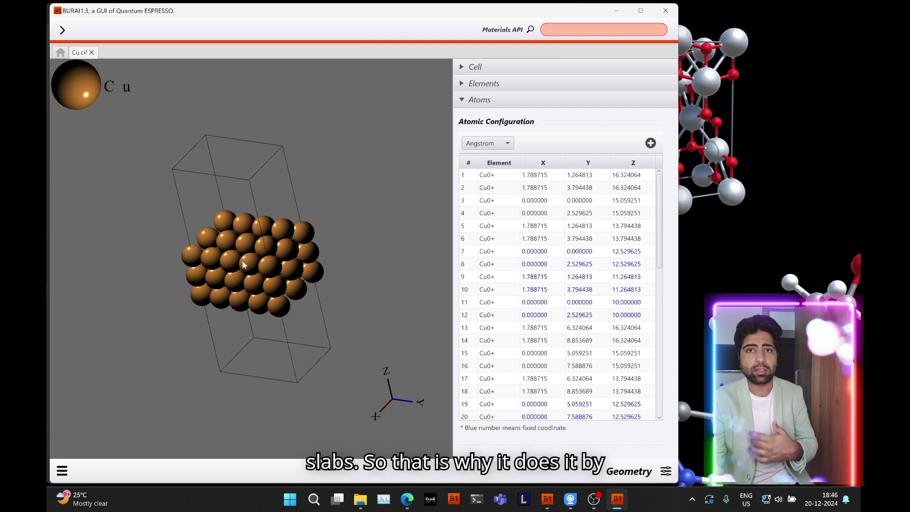
mouse_move(430, 242)
mouse_down()
mouse_move(441, 220)
mouse_move(394, 224)
mouse_up()
click(535, 256)
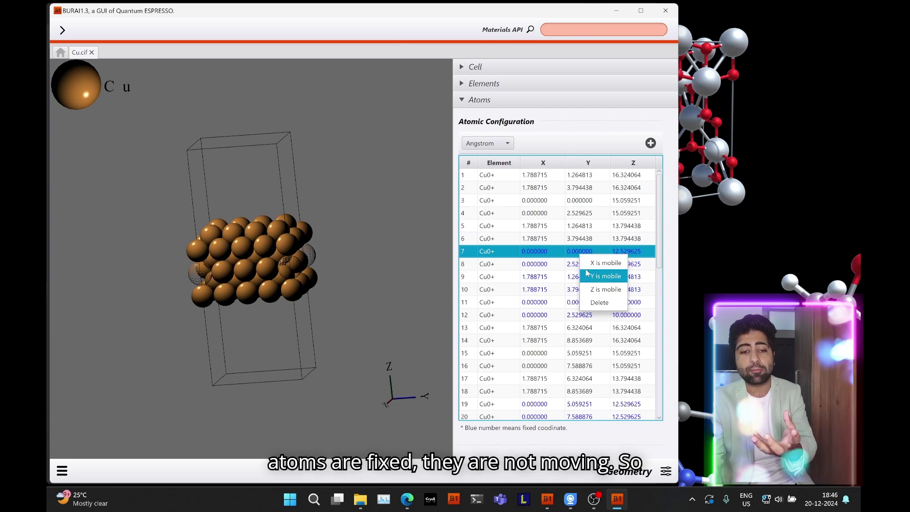
click(507, 264)
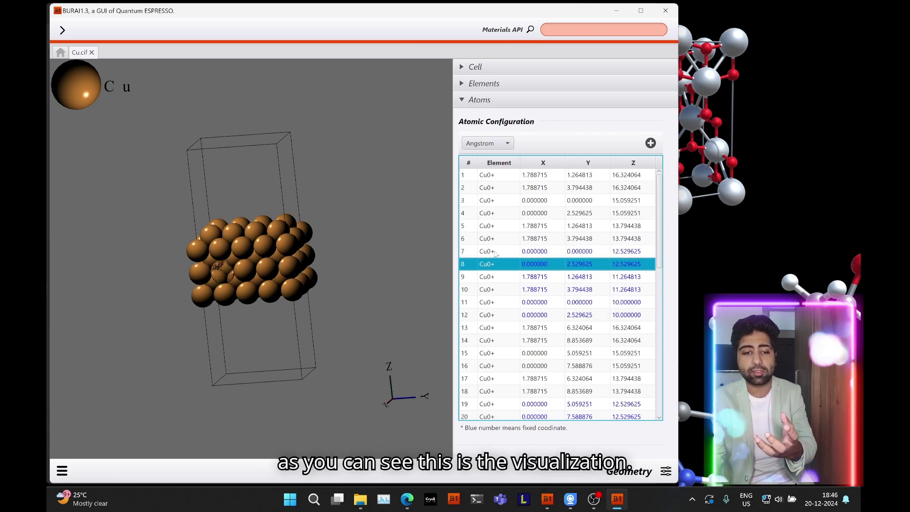
click(495, 240)
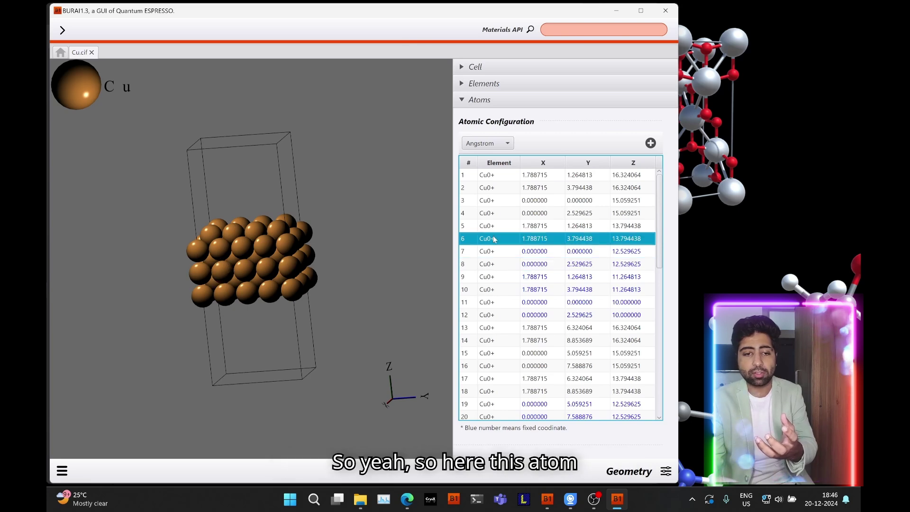
click(494, 253)
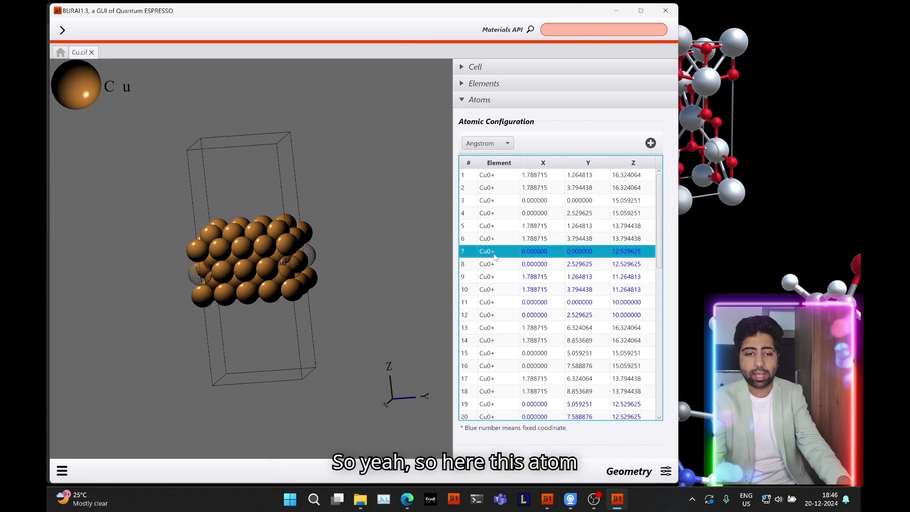
key(Down)
key(Down)
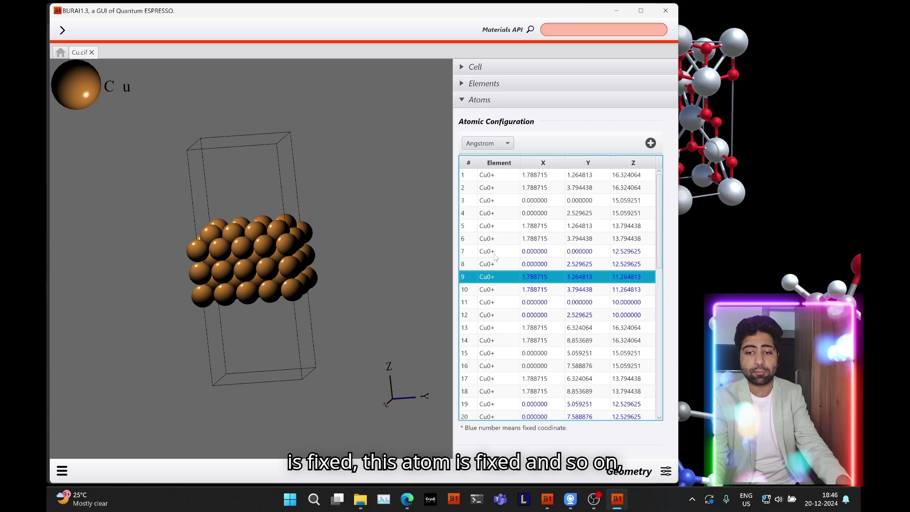
key(Down)
key(Down)
key(Down)
key(Up)
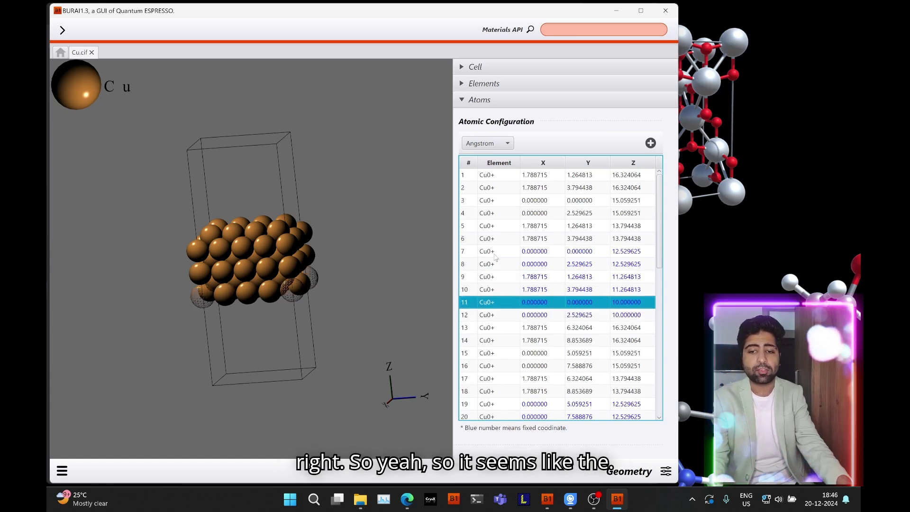
key(Down)
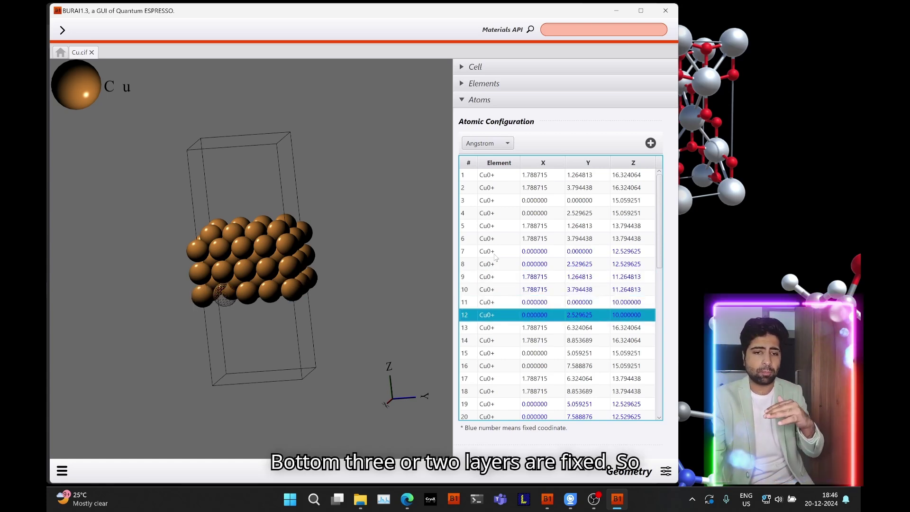
drag(281, 245, 302, 238)
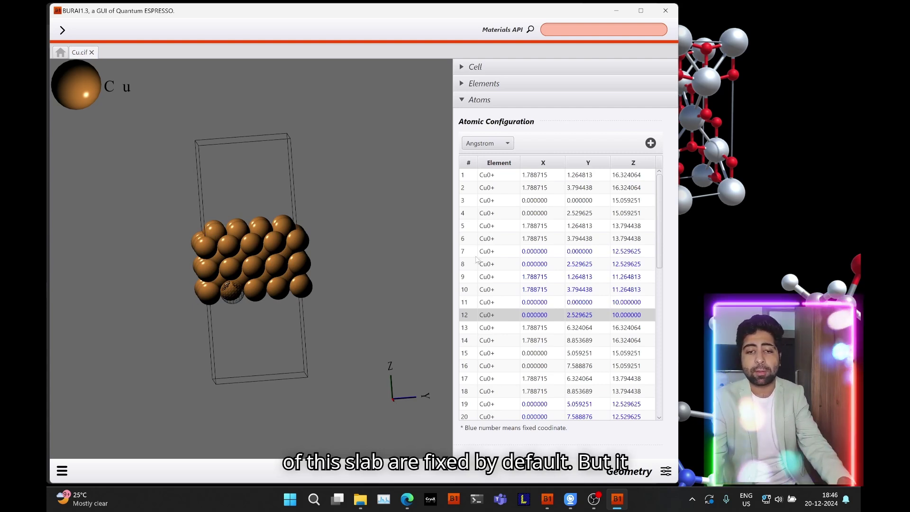
Select all atoms, make them MOBILE, then clear the selection
right_click(158, 197)
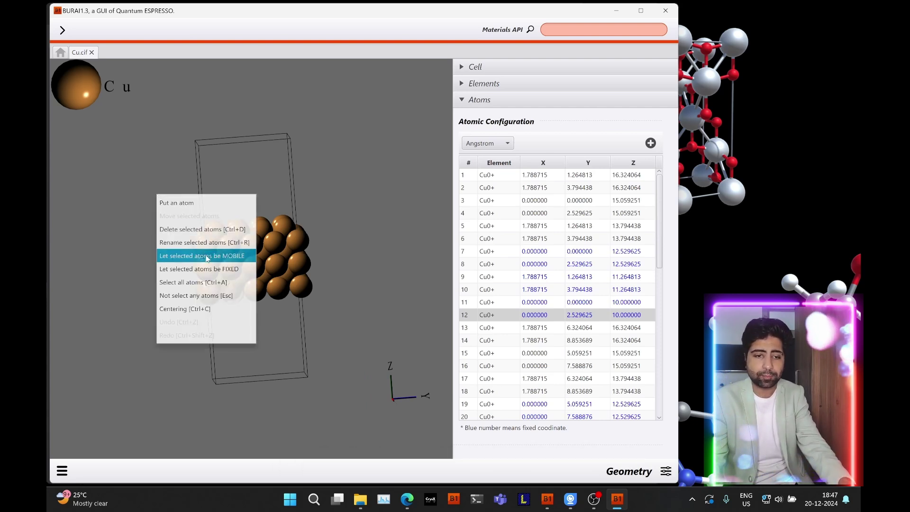
click(238, 282)
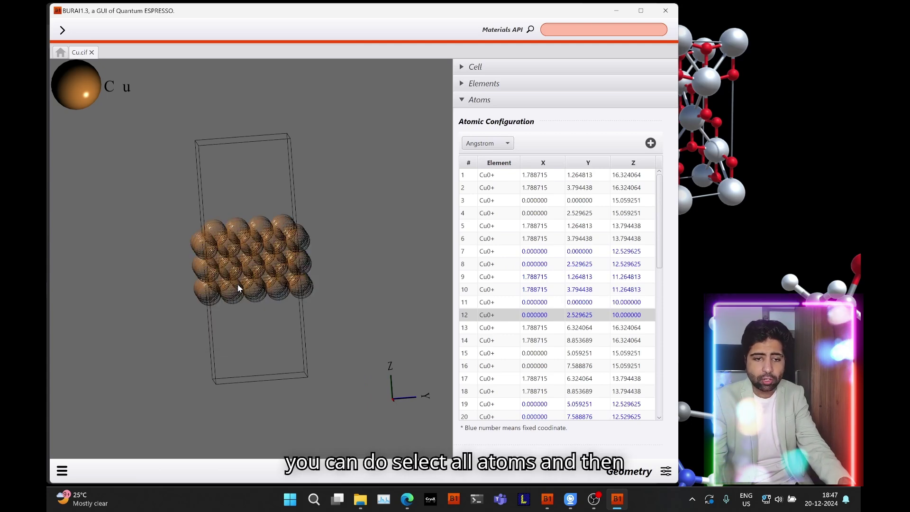
right_click(162, 265)
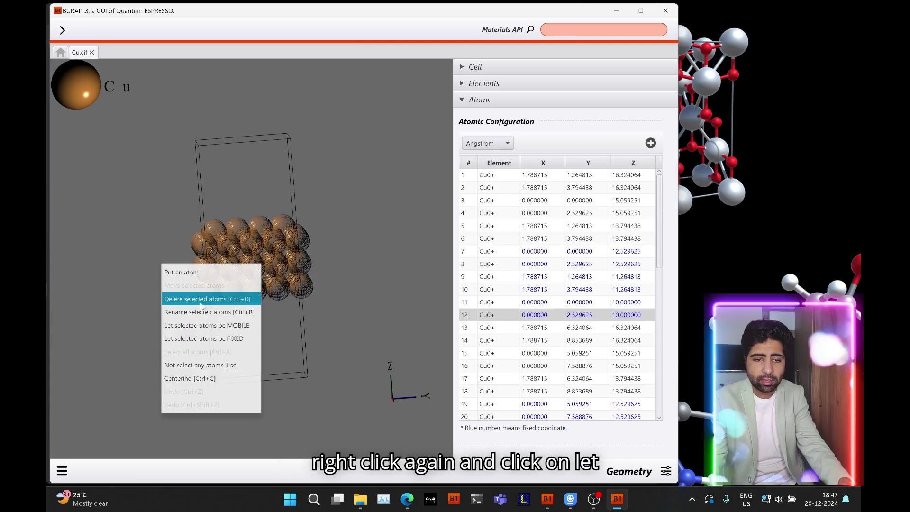
click(211, 325)
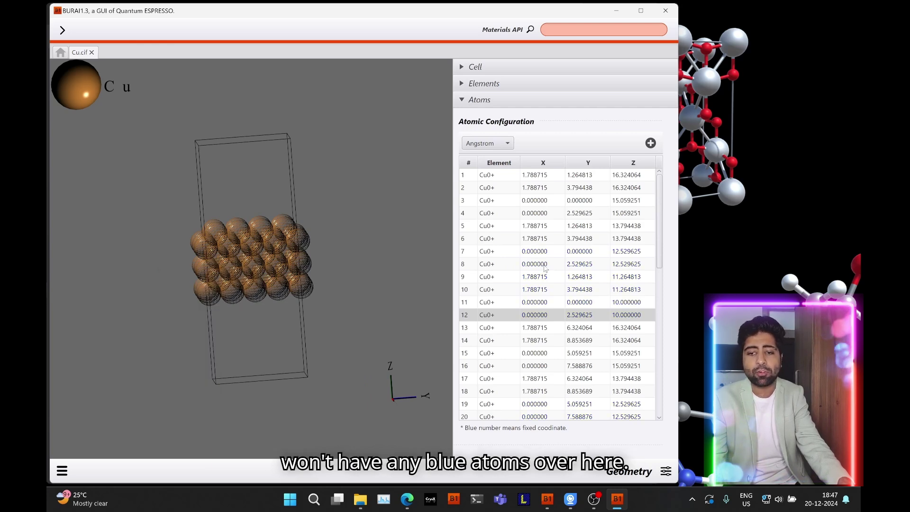
scroll(545, 269, down, 10)
right_click(248, 330)
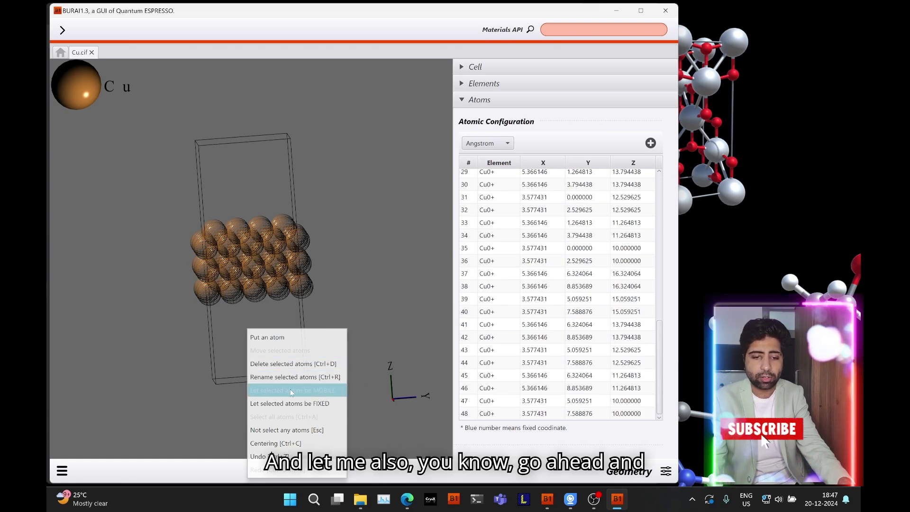
click(285, 430)
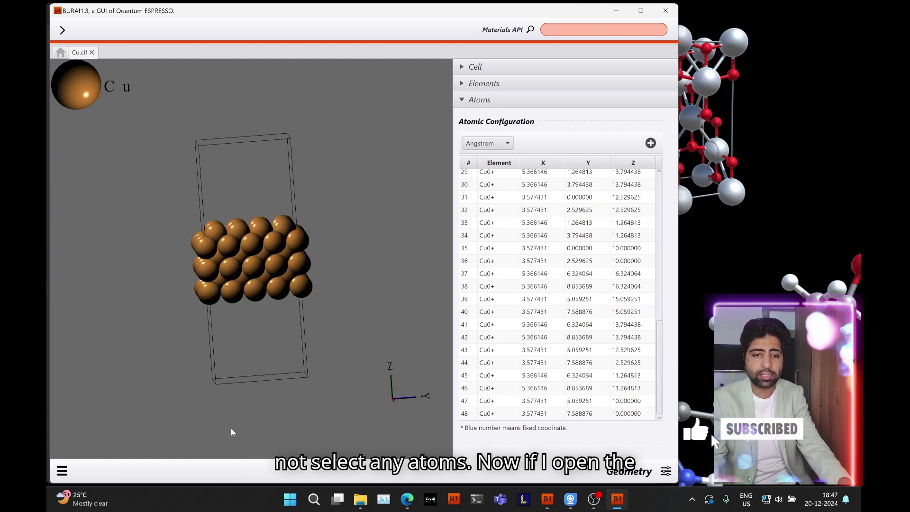
Open the updated input file and select all its text
click(62, 470)
click(96, 418)
scroll(210, 334, down, 5)
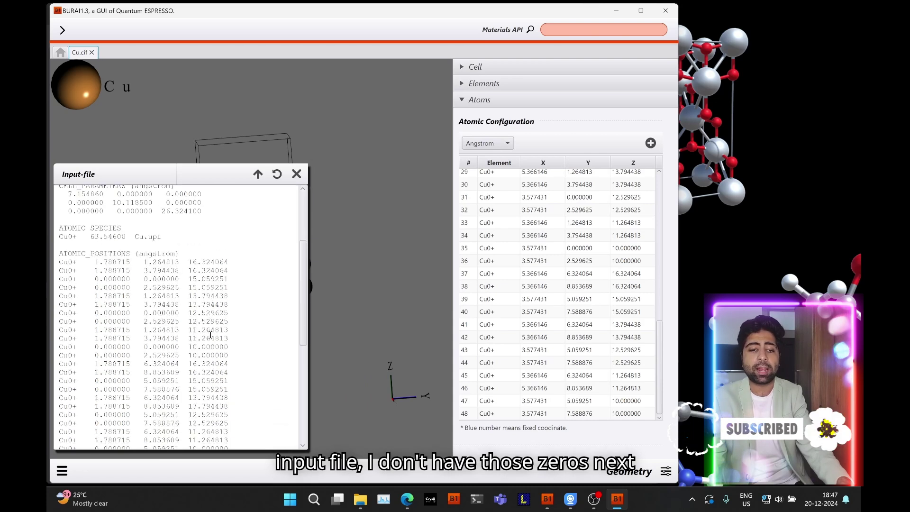
scroll(210, 335, down, 5)
scroll(210, 332, down, 3)
scroll(210, 333, down, 1)
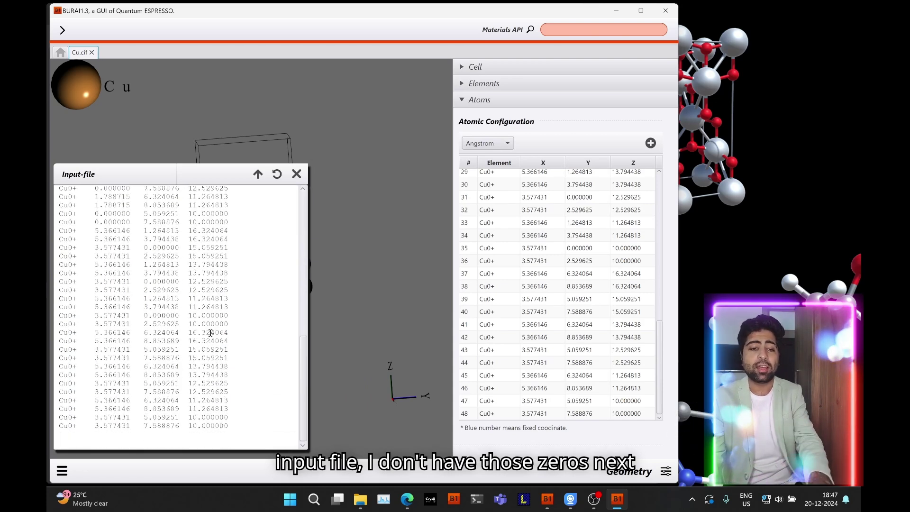
key(ctrl+a)
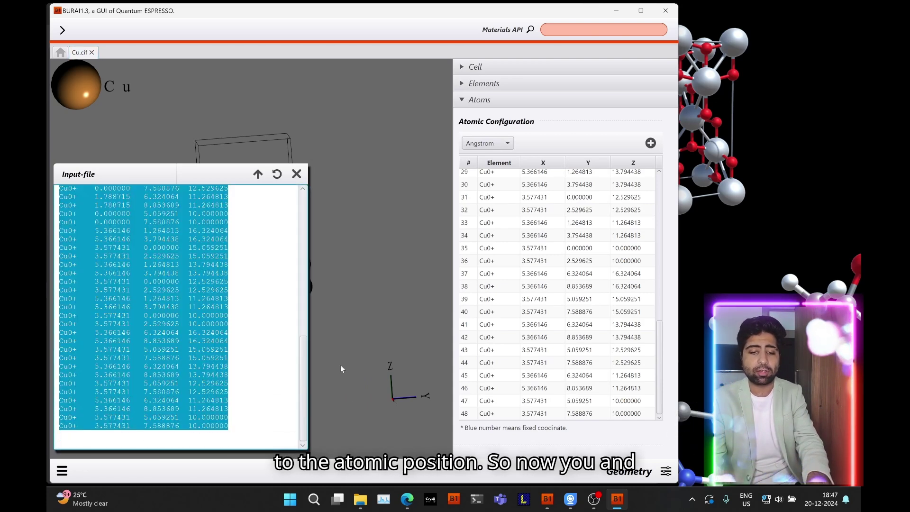
click(406, 499)
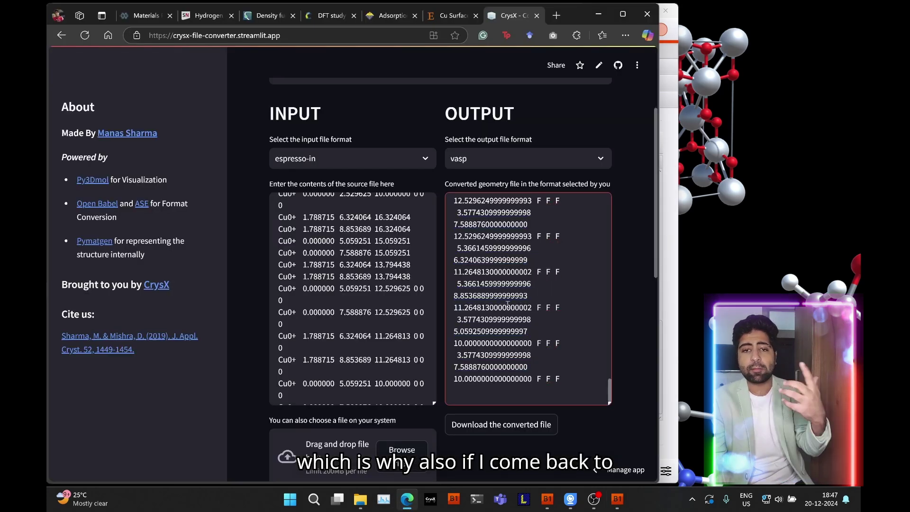
scroll(511, 266, up, 1)
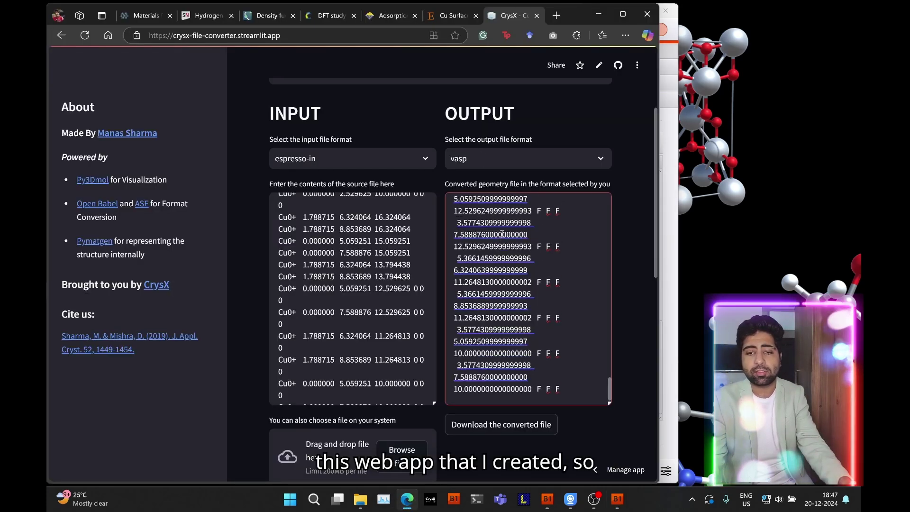
scroll(510, 266, up, 2)
scroll(510, 265, up, 5)
scroll(512, 267, up, 2)
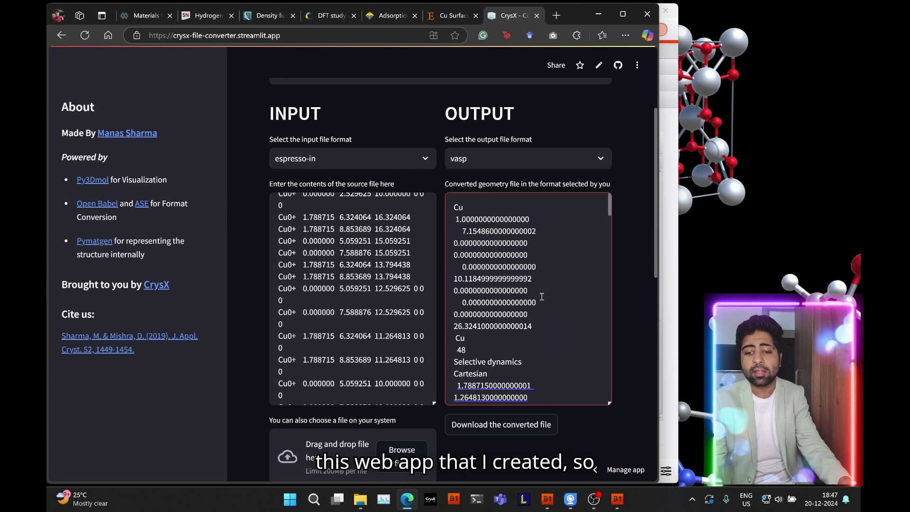
scroll(540, 296, down, 3)
scroll(546, 247, down, 2)
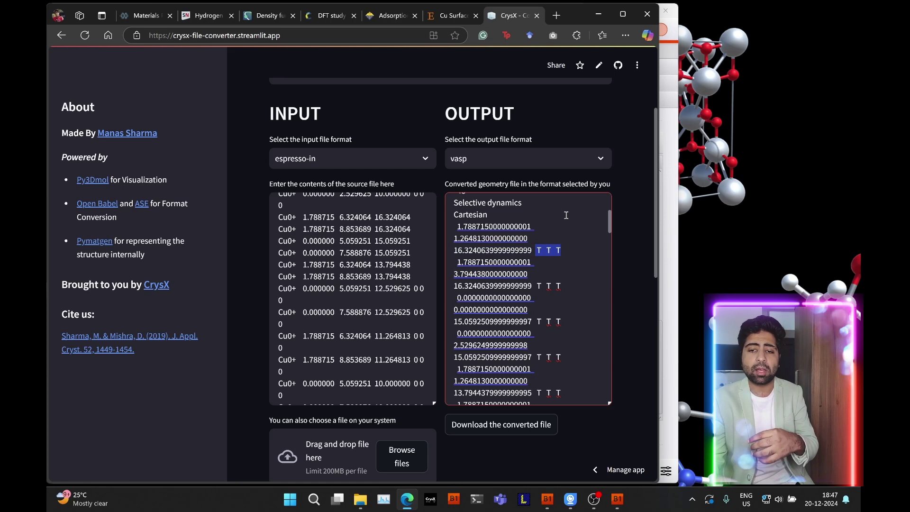
scroll(566, 215, down, 2)
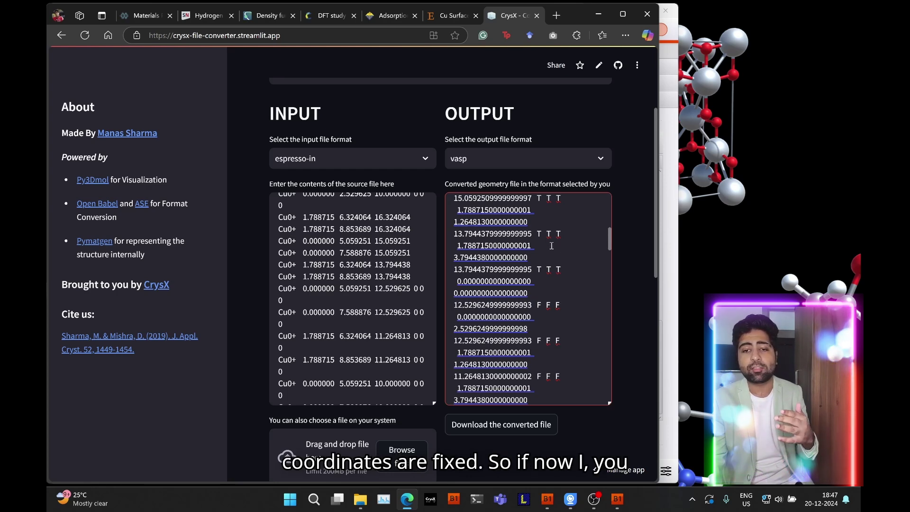
Copy the updated BURAI input file text
click(669, 65)
right_click(202, 243)
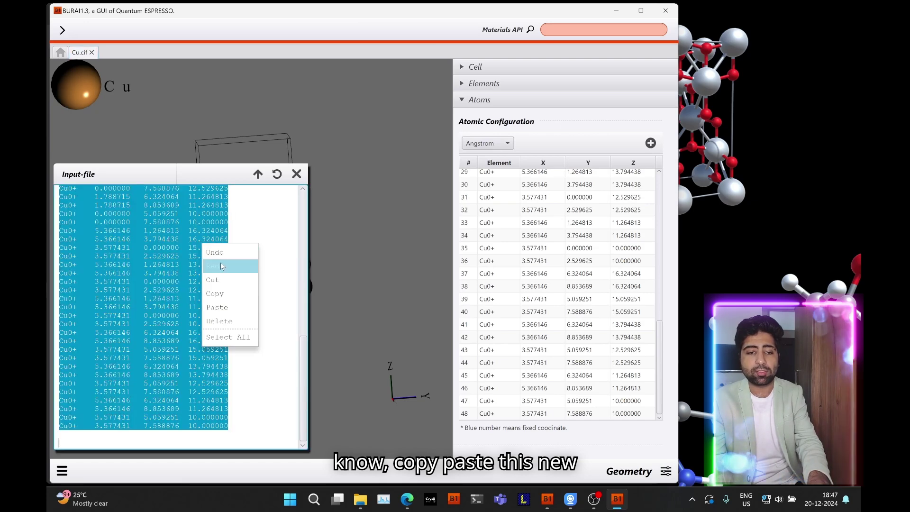
click(213, 294)
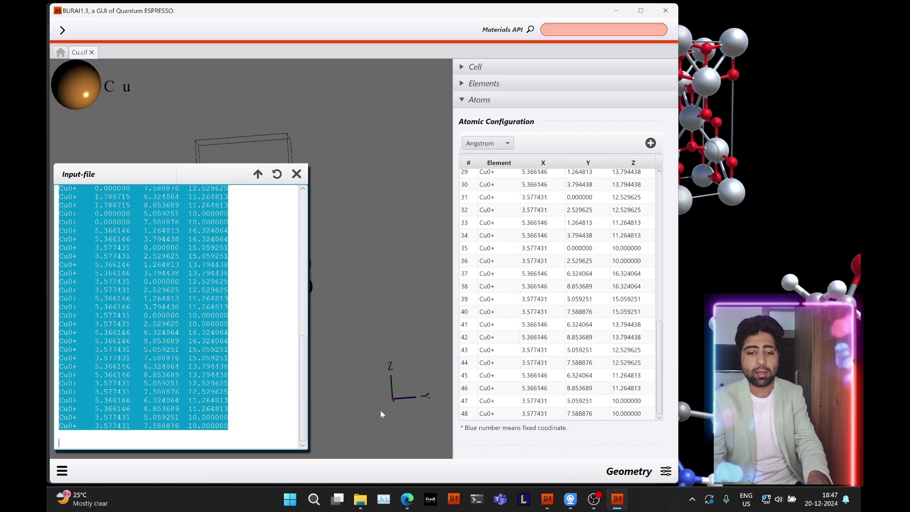
Paste it over CrysX's old input, apply the conversion, and maximize Edge
click(406, 499)
key(ctrl+a)
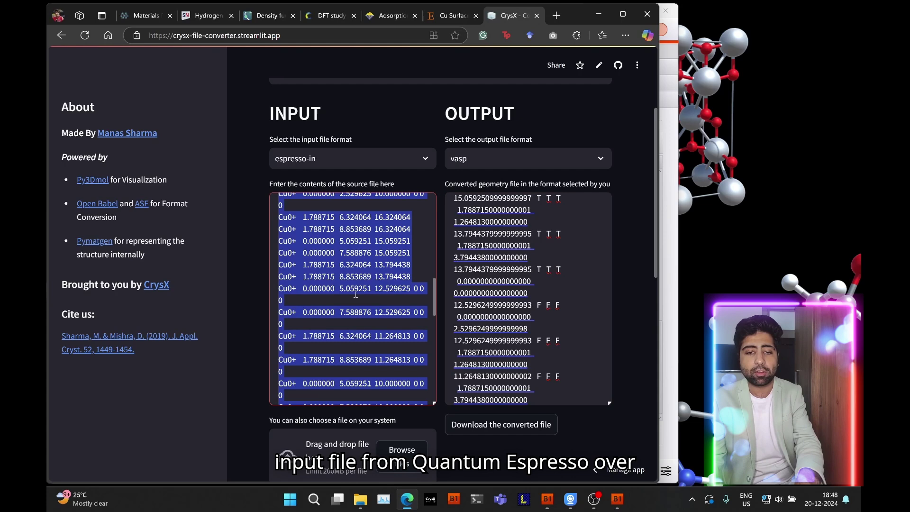
key(ctrl+v)
click(244, 285)
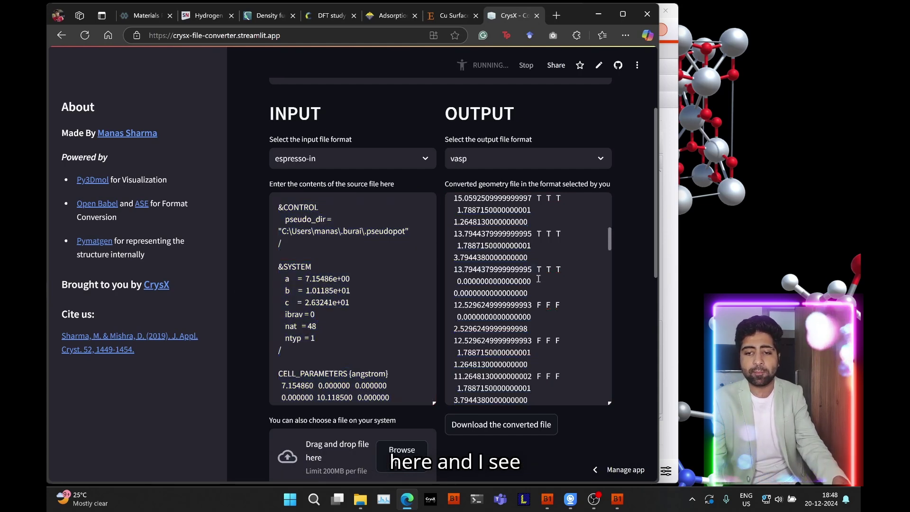
scroll(565, 277, down, 5)
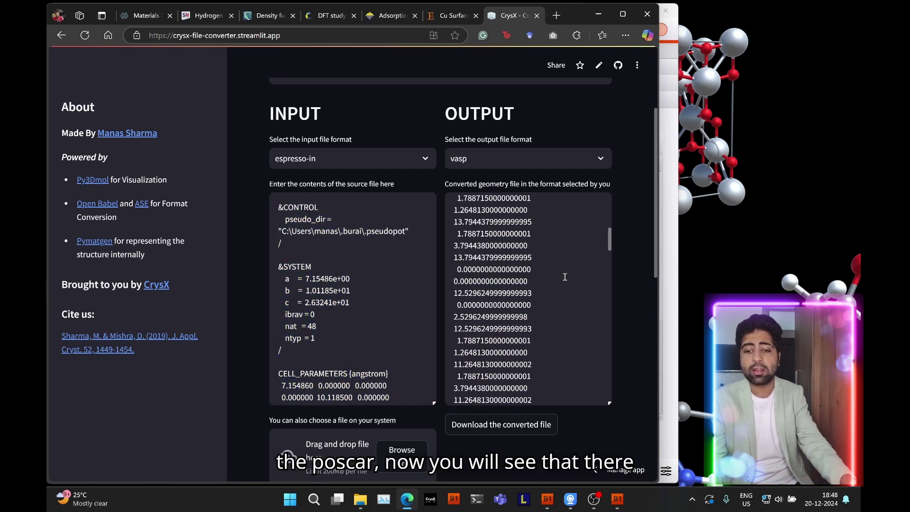
scroll(569, 274, down, 3)
scroll(578, 271, down, 3)
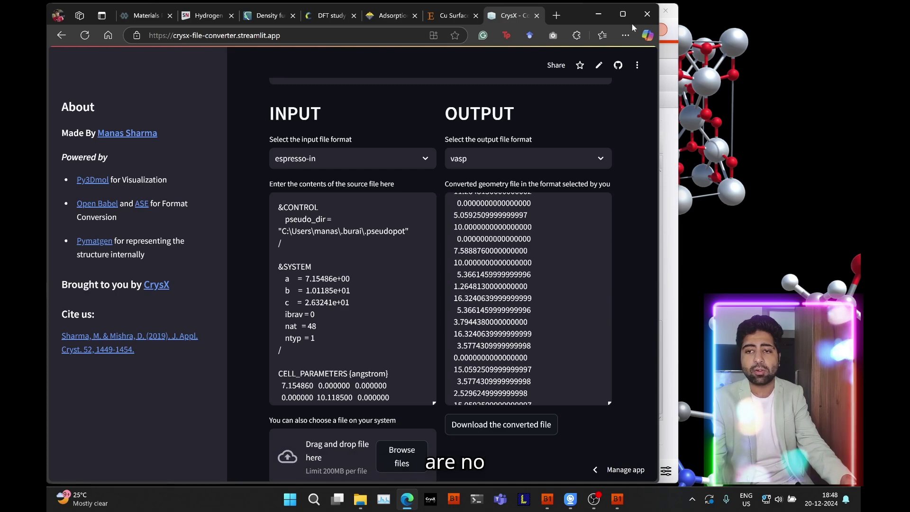
click(622, 14)
scroll(635, 235, up, 3)
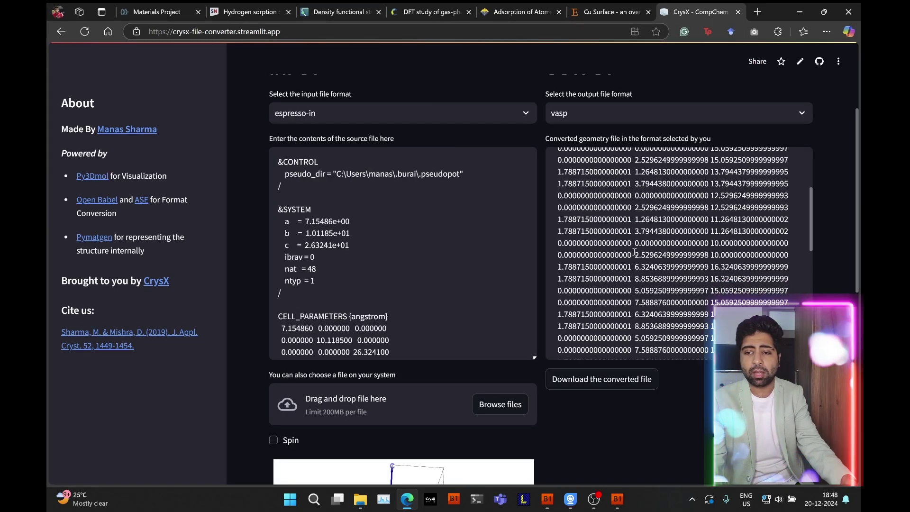
scroll(635, 253, up, 3)
scroll(633, 256, down, 5)
scroll(633, 255, up, 3)
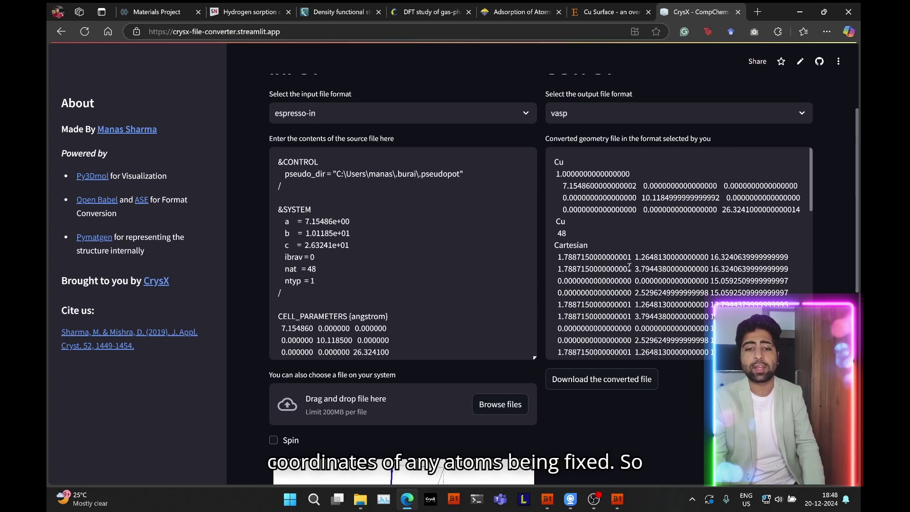
scroll(628, 267, down, 5)
scroll(472, 274, down, 2)
scroll(473, 275, down, 10)
scroll(472, 275, down, 3)
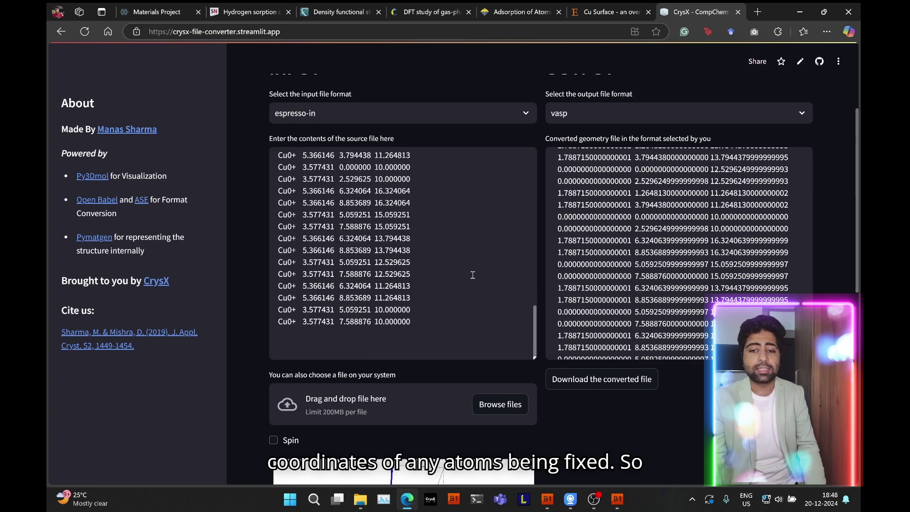
scroll(626, 299, down, 3)
scroll(625, 299, down, 3)
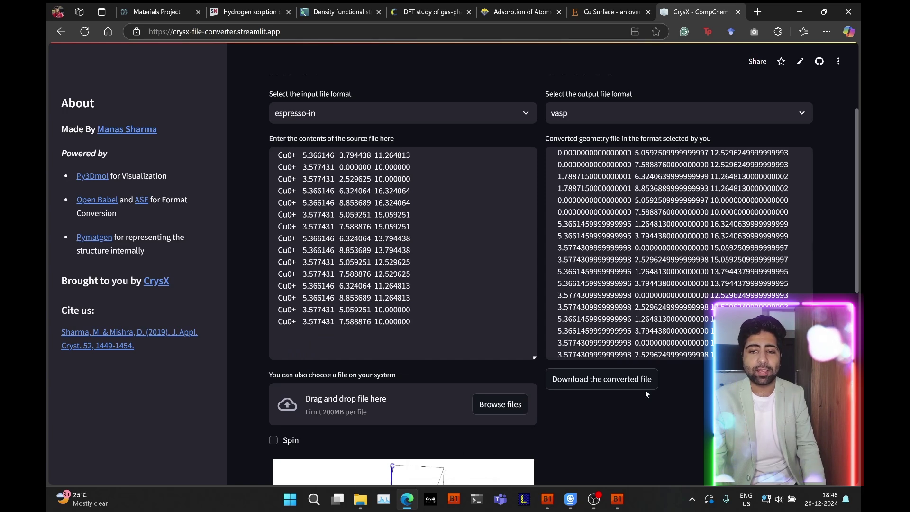
scroll(644, 390, up, 2)
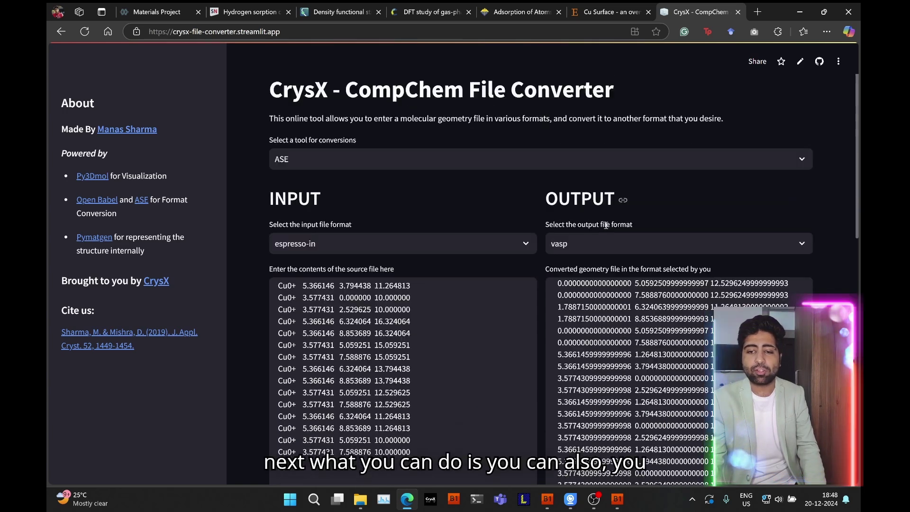
scroll(605, 225, down, 2)
Set the output format to cif and download the converted file
click(605, 109)
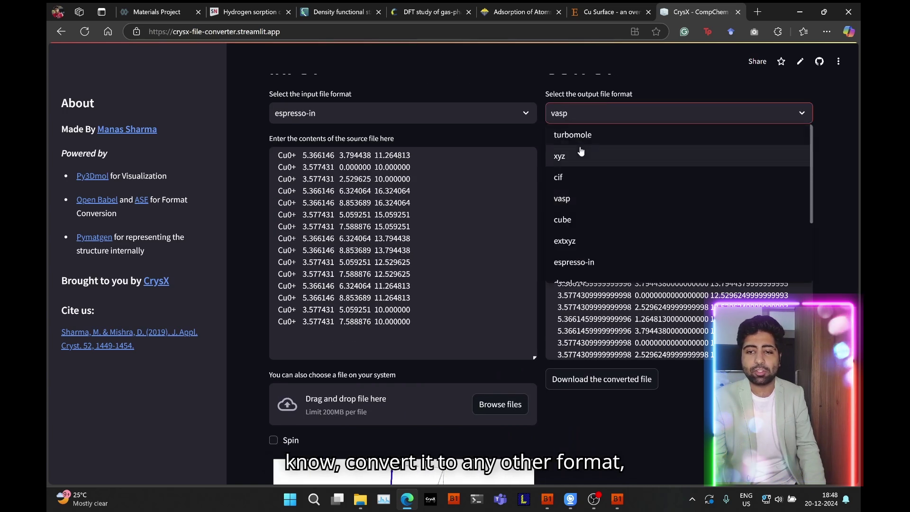
click(582, 179)
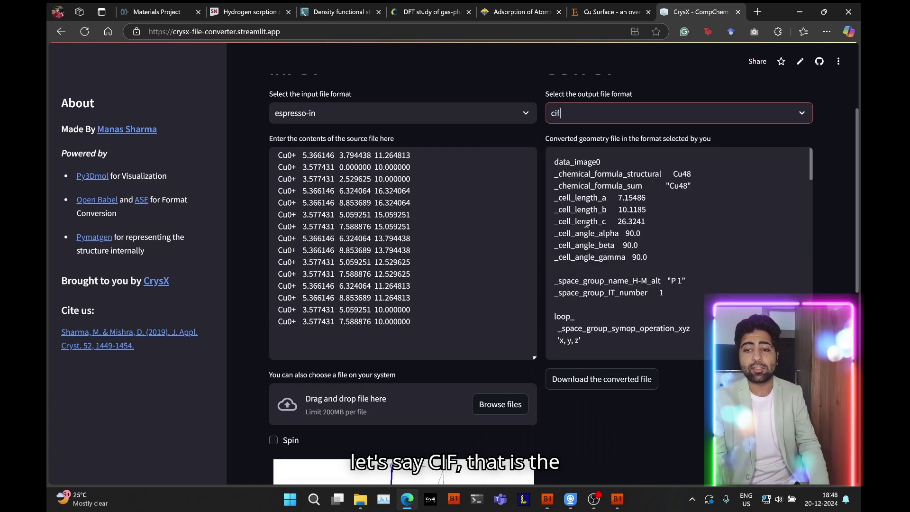
scroll(597, 258, down, 3)
scroll(597, 257, down, 3)
scroll(598, 259, down, 5)
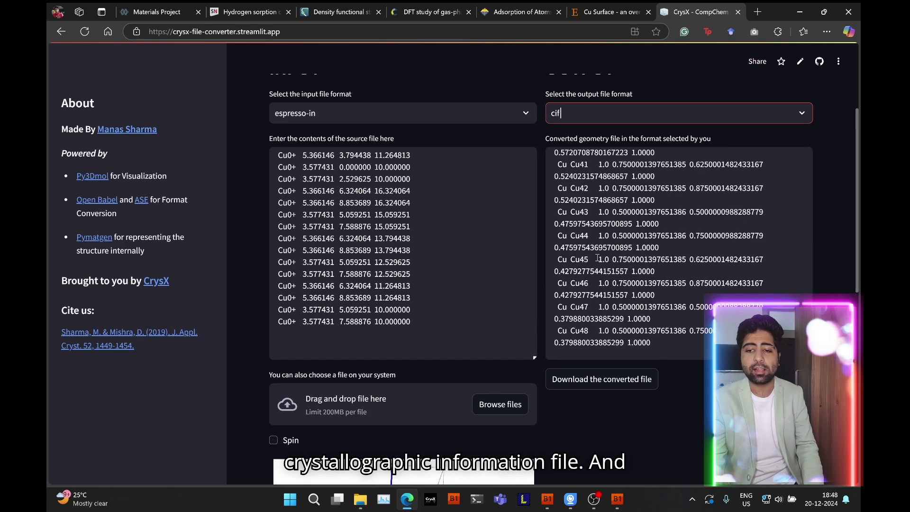
scroll(597, 259, down, 1)
click(597, 388)
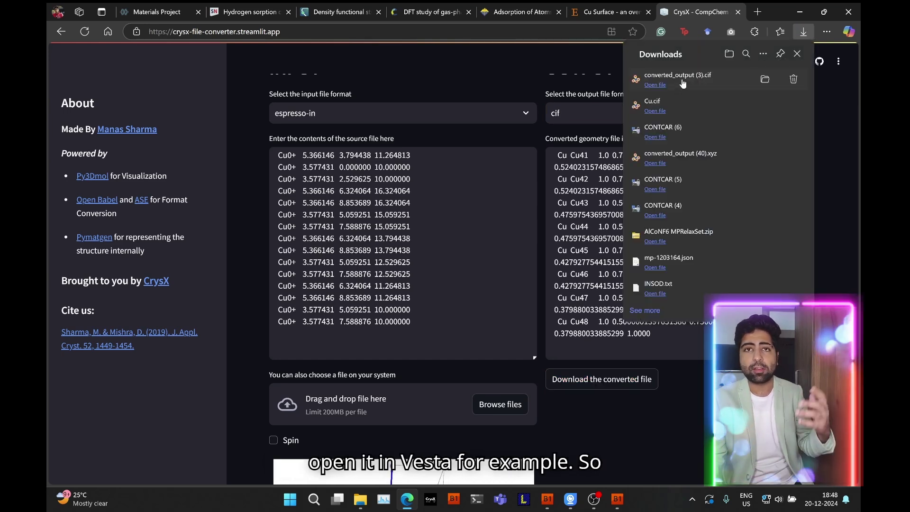
Open the downloaded CIF in VESTA, rotate the Cu slab, then minimize VESTA
click(664, 91)
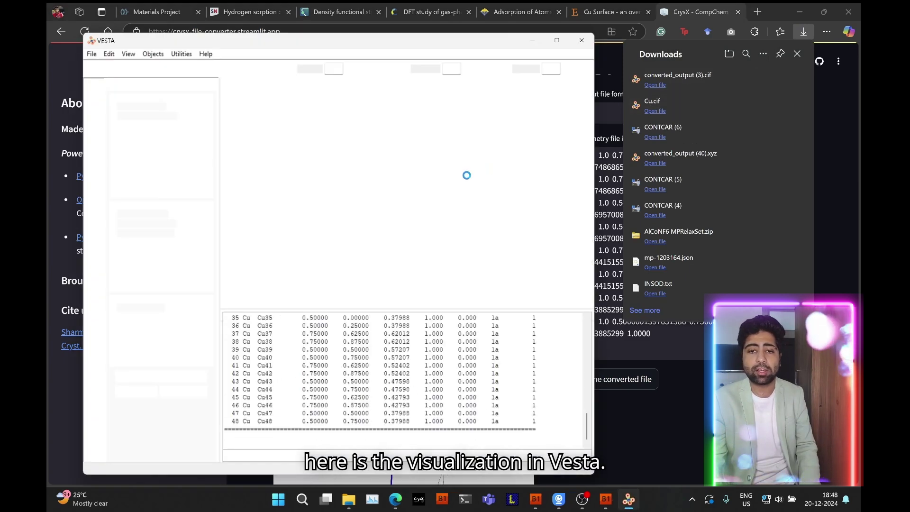
drag(459, 173, 417, 130)
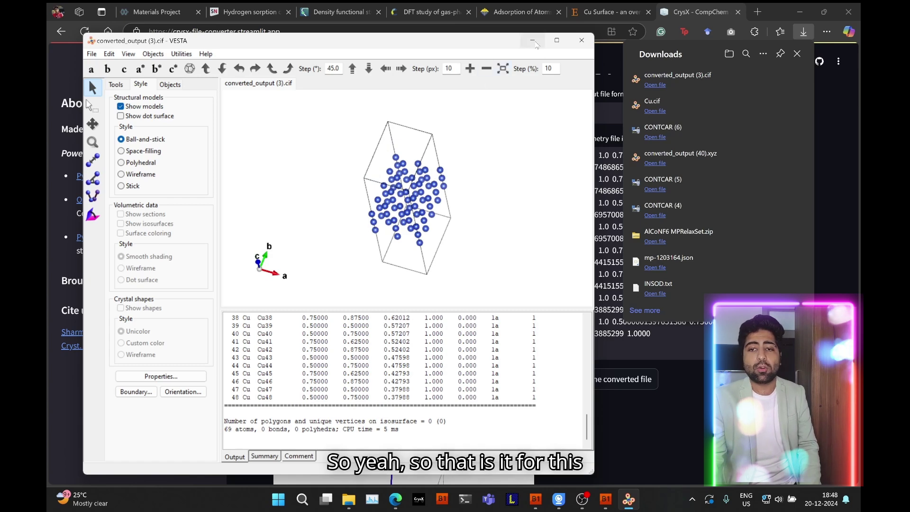
click(533, 40)
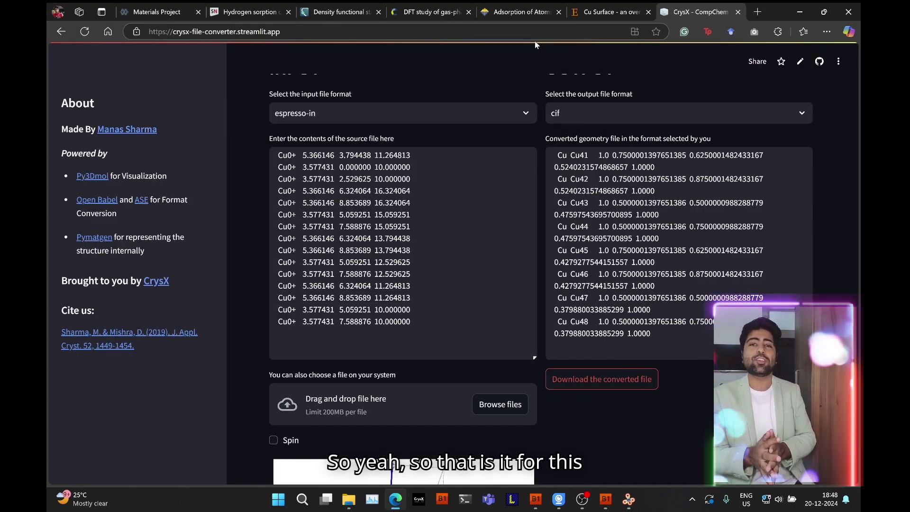